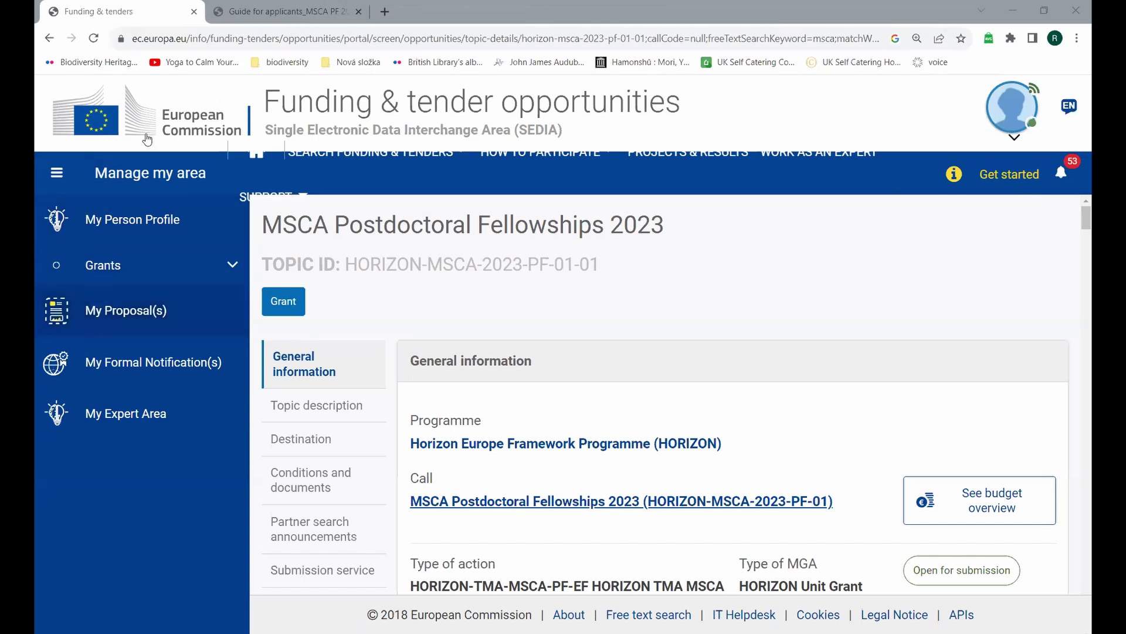
Step: Scroll the MSCA Postdoctoral Fellowships 2023 topic page down to the European/Global Fellowships choice
{"action": "left_click", "coordinate": [277, 180]}
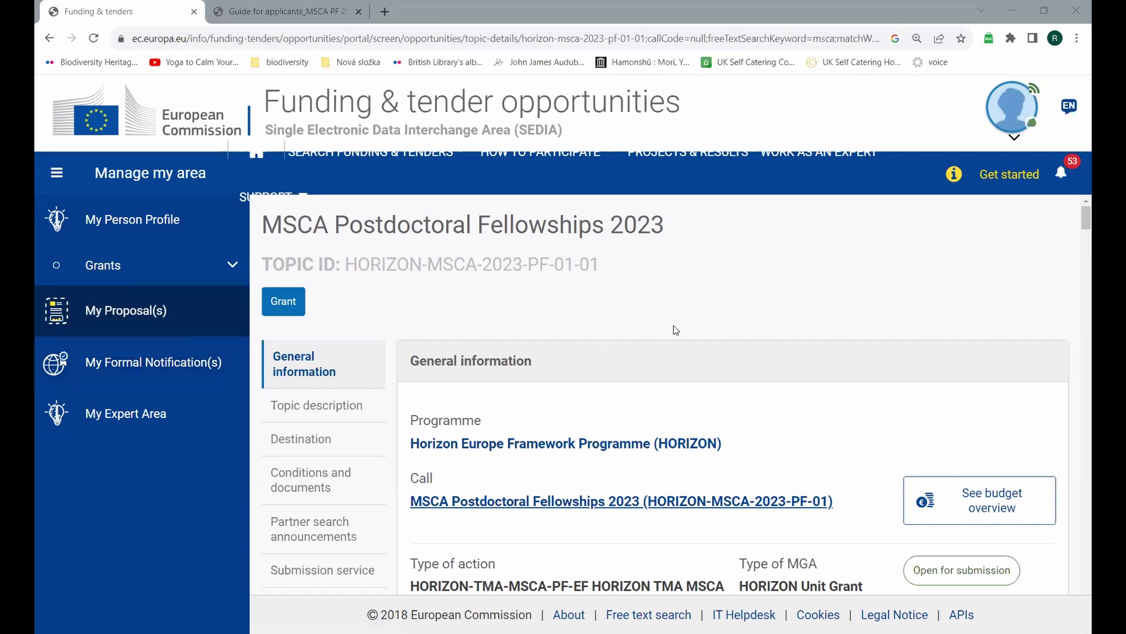
{"action": "scroll", "coordinate": [721, 336], "scroll_direction": "down", "scroll_amount": 8}
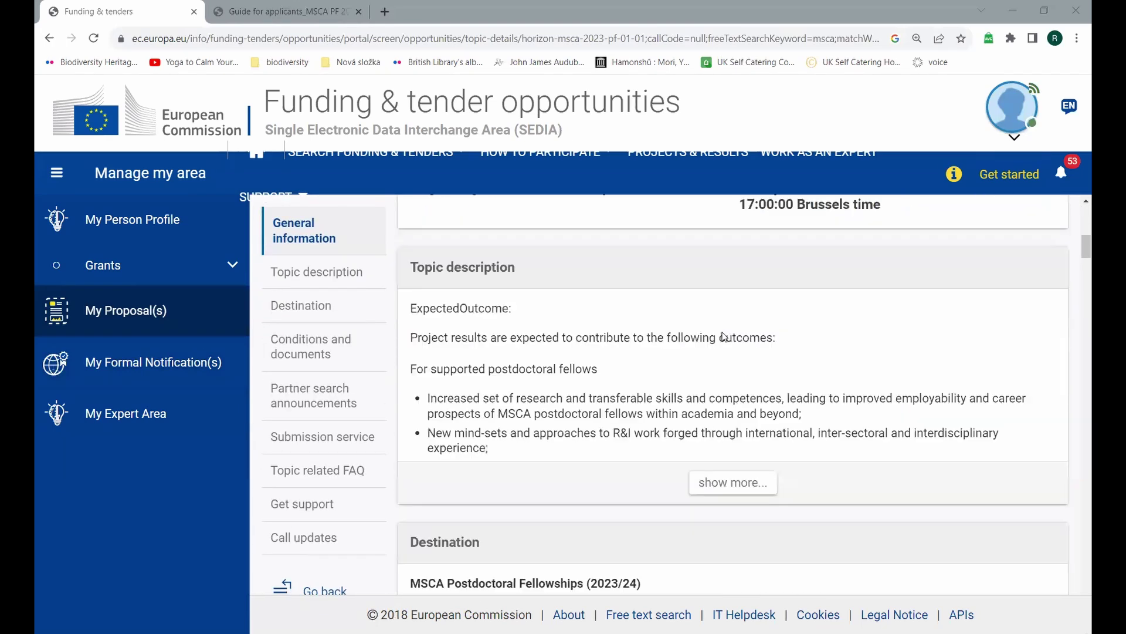
{"action": "scroll", "coordinate": [725, 336], "scroll_direction": "down", "scroll_amount": 10}
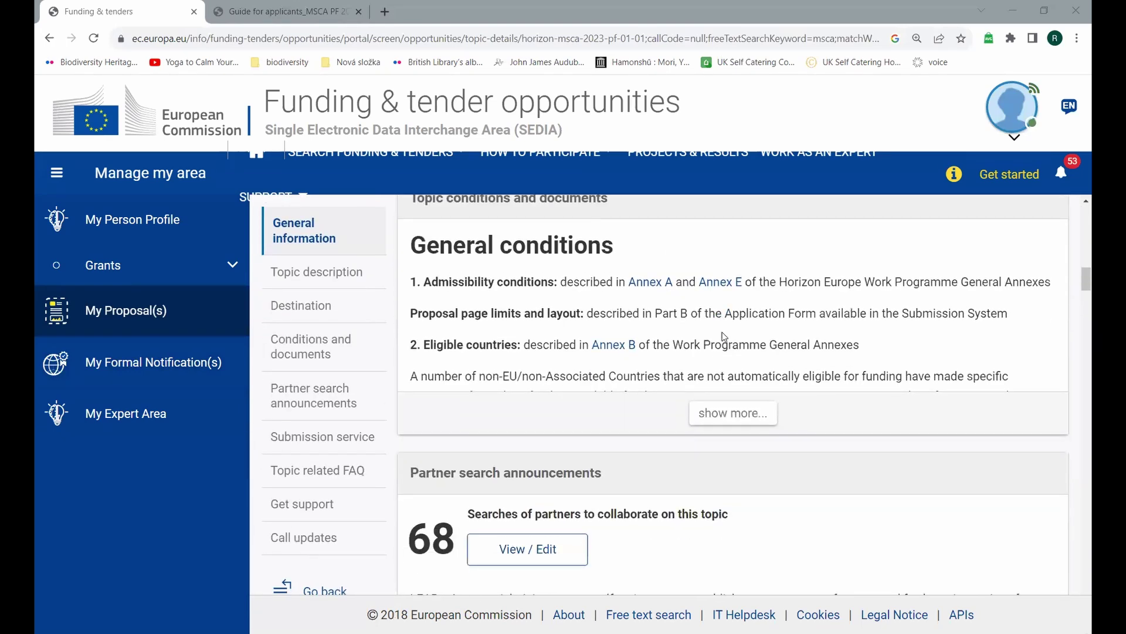
{"action": "scroll", "coordinate": [724, 336], "scroll_direction": "down", "scroll_amount": 10}
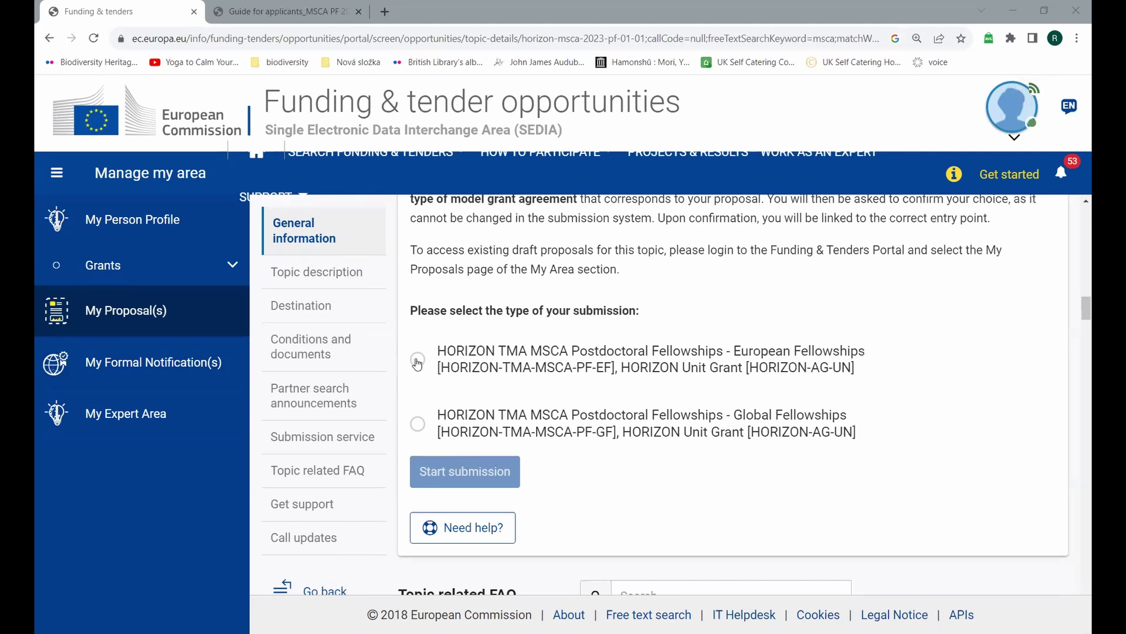
Step: Choose European Fellowships as the submission type and start the submission
{"action": "left_click", "coordinate": [417, 361]}
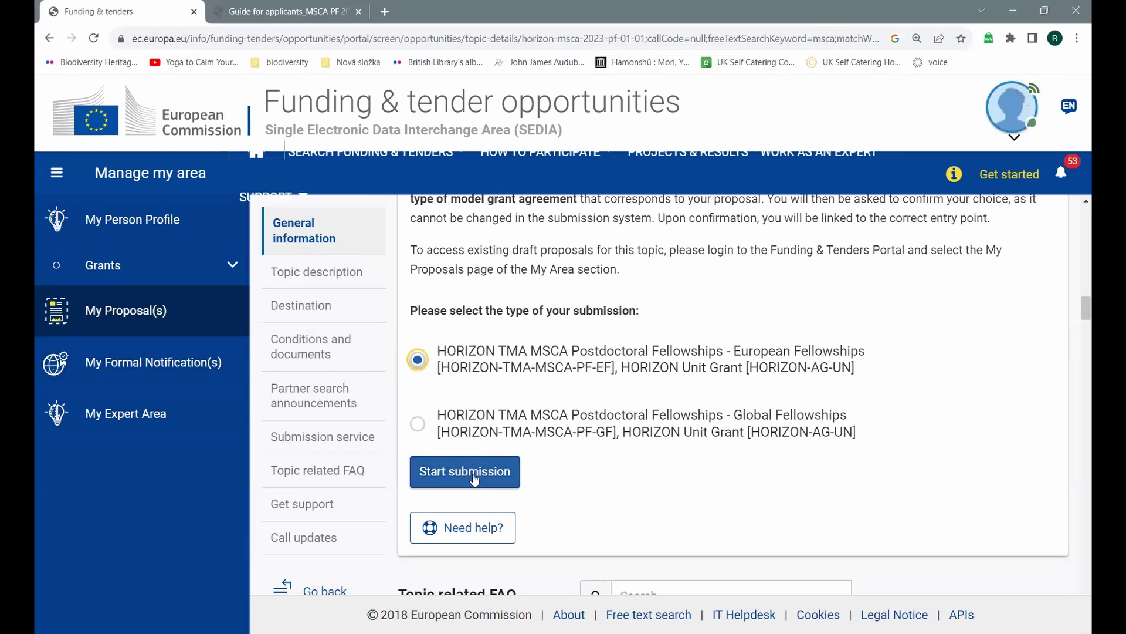
{"action": "left_click", "coordinate": [476, 480]}
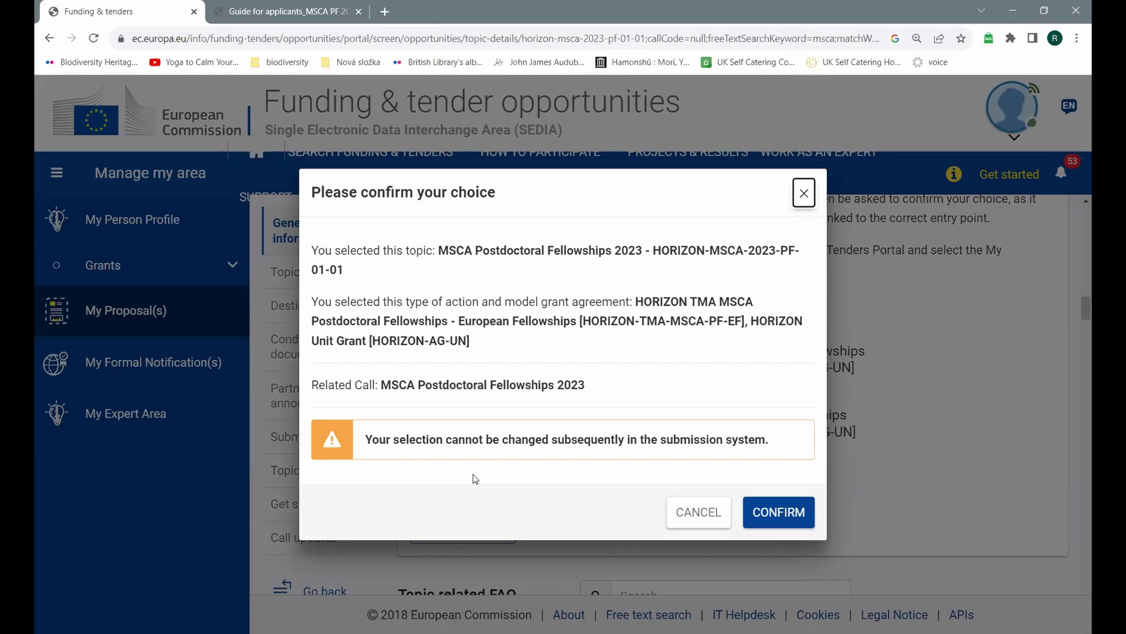
Step: Confirm topic HORIZON-MSCA-2023-PF-01-01 with the European Fellowships grant type
{"action": "left_click", "coordinate": [779, 521]}
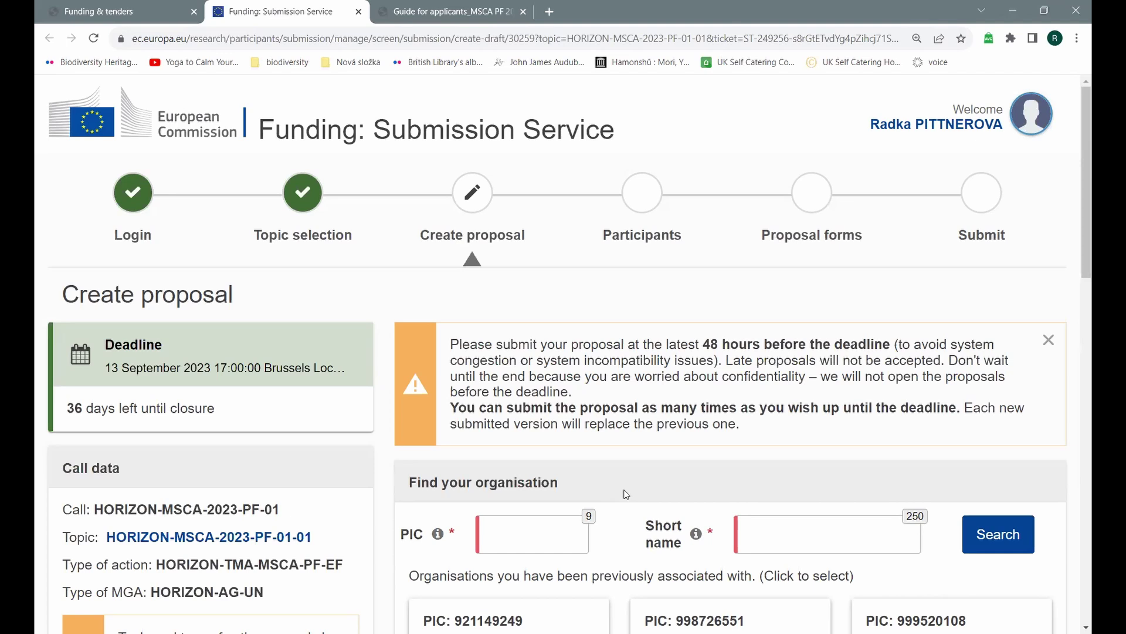
Step: Set Global Change Research Institute CAS (PIC 921149249) as the organisation, found by PIC search
{"action": "left_click", "coordinate": [773, 538]}
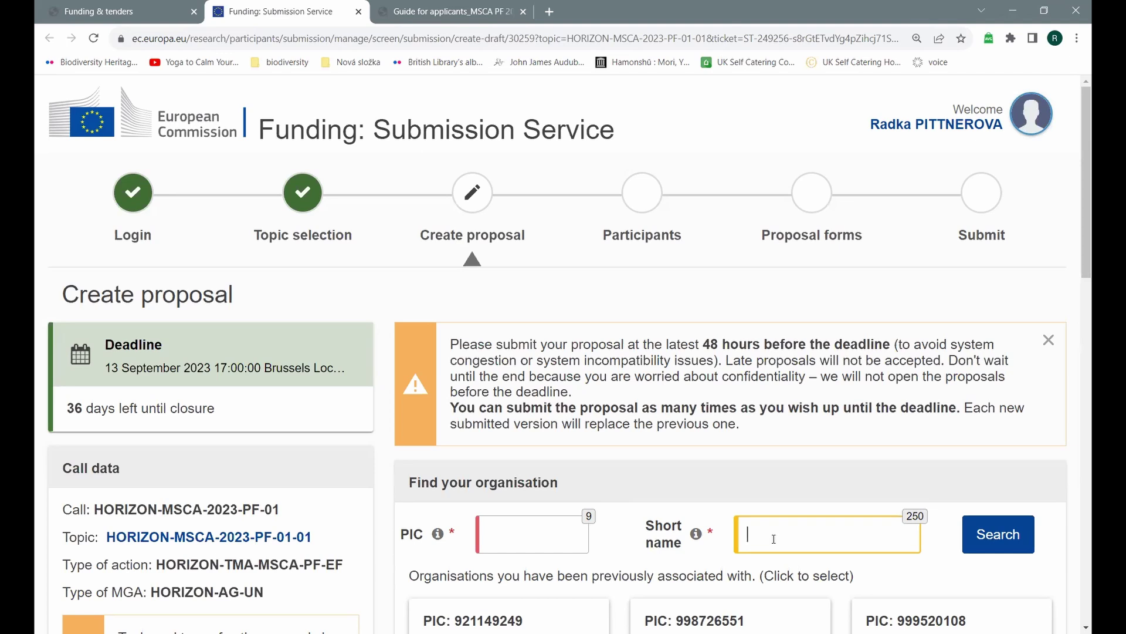
{"action": "scroll", "coordinate": [774, 539], "scroll_direction": "down", "scroll_amount": 2}
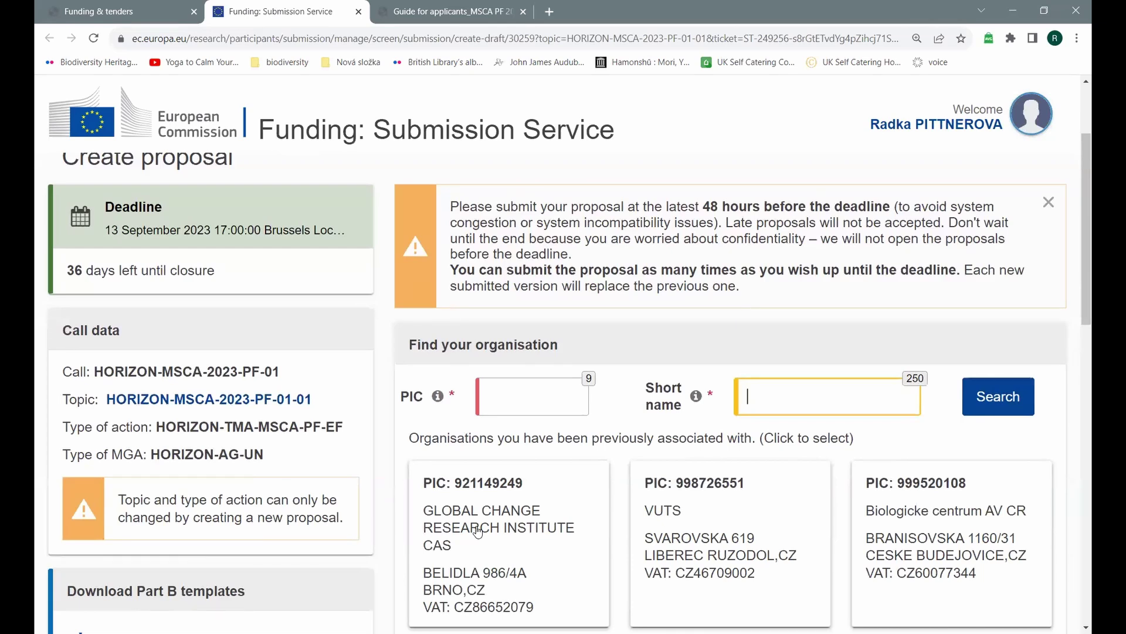
{"action": "left_click", "coordinate": [479, 532]}
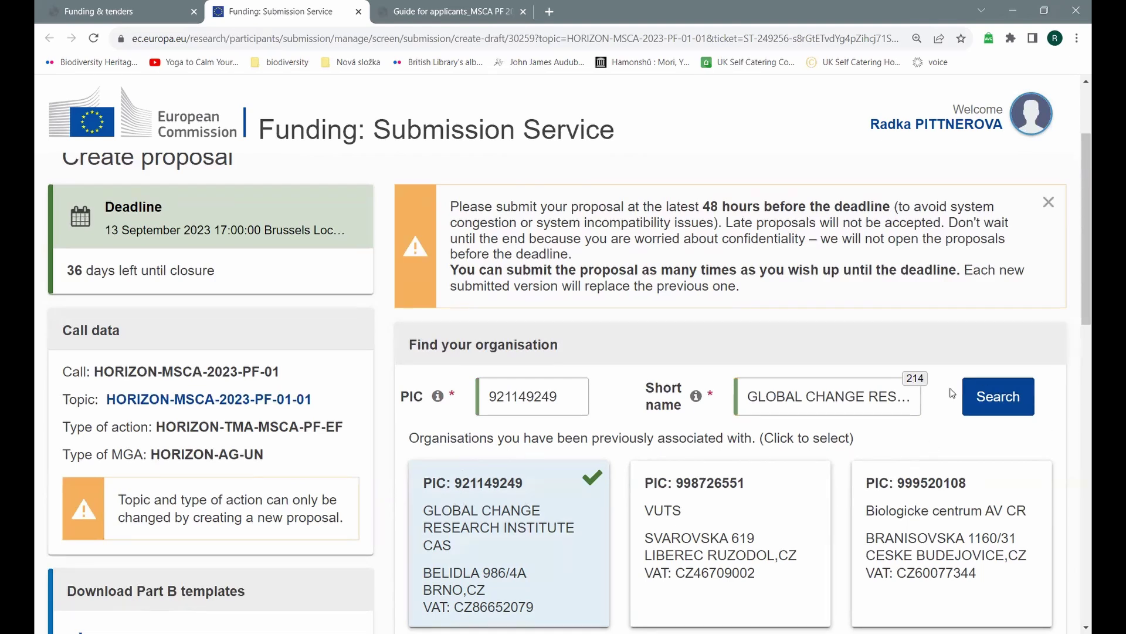
{"action": "scroll", "coordinate": [525, 356], "scroll_direction": "down", "scroll_amount": 3}
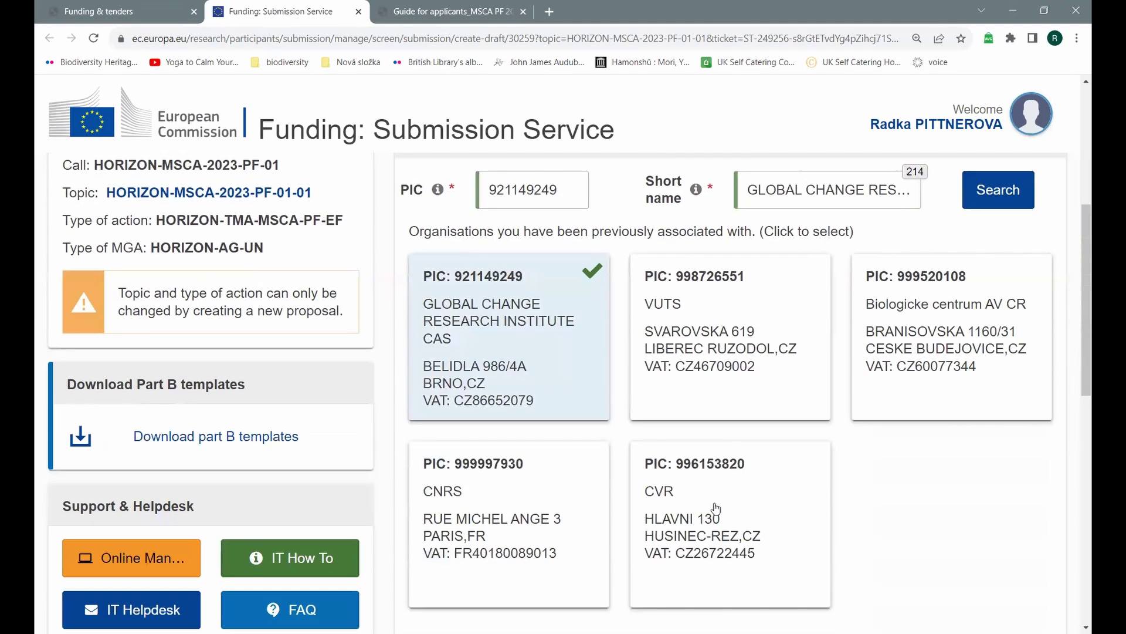
{"action": "scroll", "coordinate": [590, 422], "scroll_direction": "down", "scroll_amount": 2}
{"action": "scroll", "coordinate": [925, 364], "scroll_direction": "up", "scroll_amount": 3}
{"action": "left_click", "coordinate": [999, 258]}
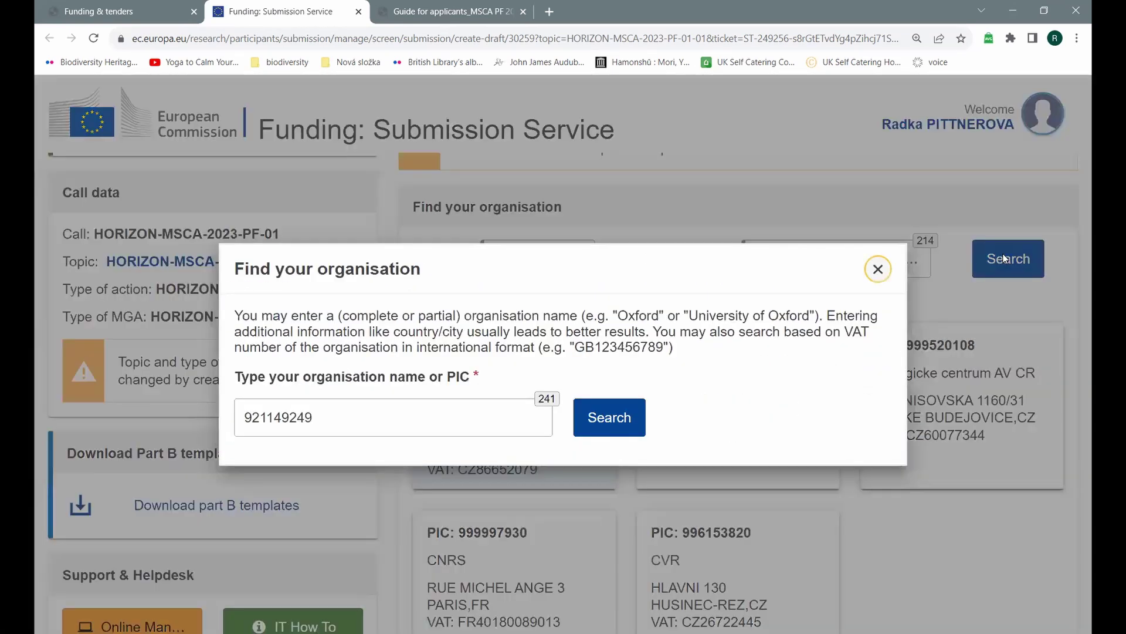
{"action": "left_click", "coordinate": [607, 425]}
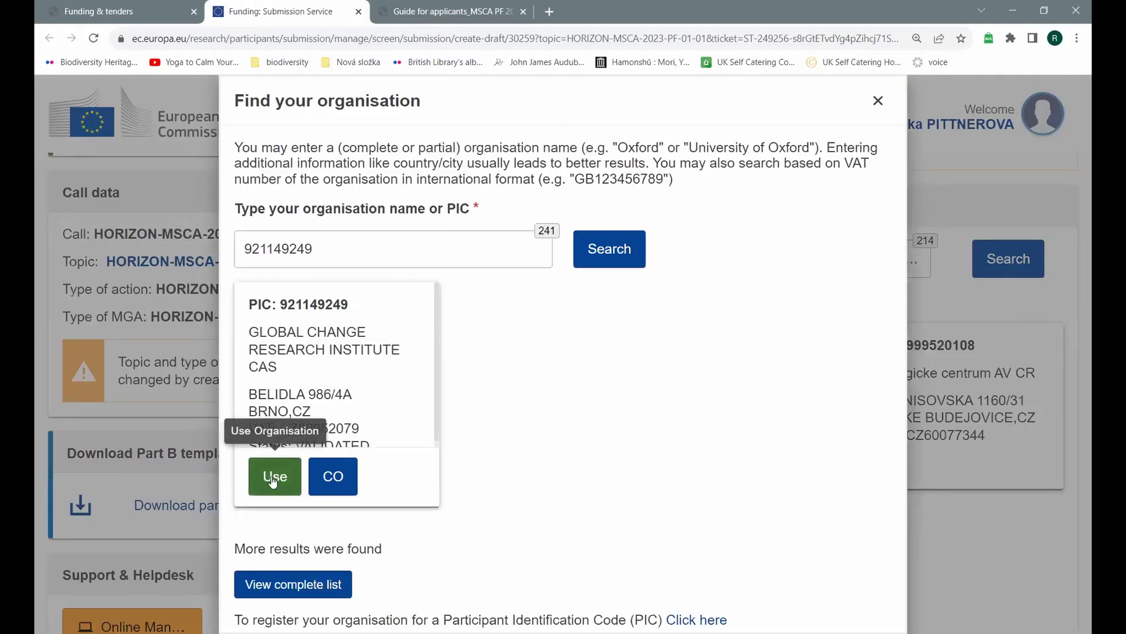
{"action": "left_click", "coordinate": [274, 478]}
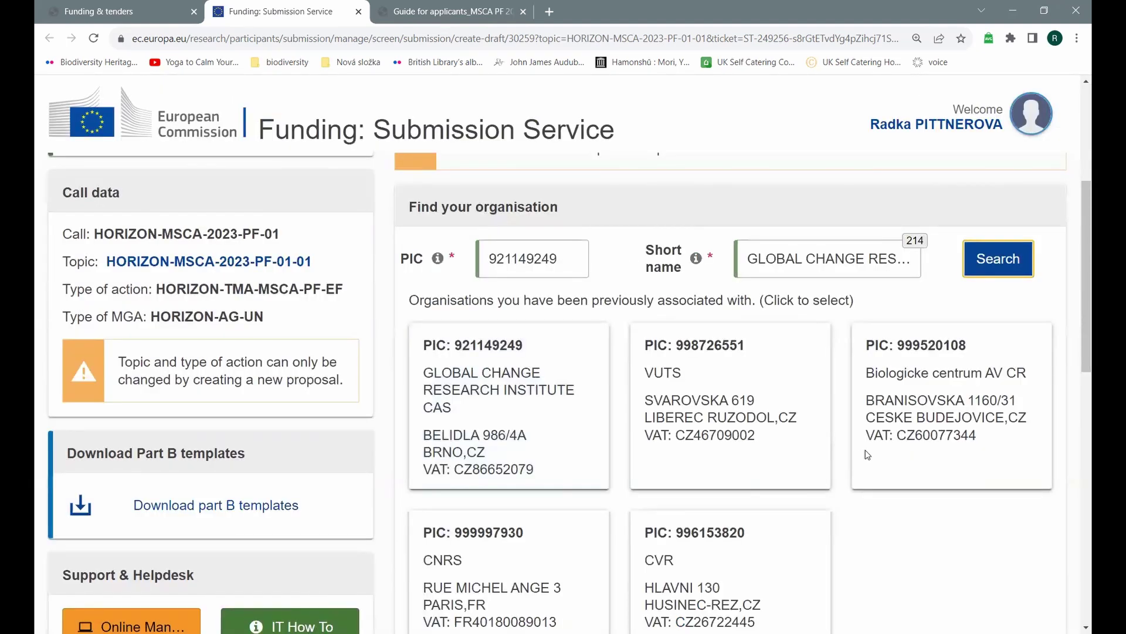
Step: Change your role in the proposal from Supervisor to Researcher
{"action": "scroll", "coordinate": [868, 454], "scroll_direction": "down", "scroll_amount": 3}
{"action": "scroll", "coordinate": [868, 457], "scroll_direction": "down", "scroll_amount": 3}
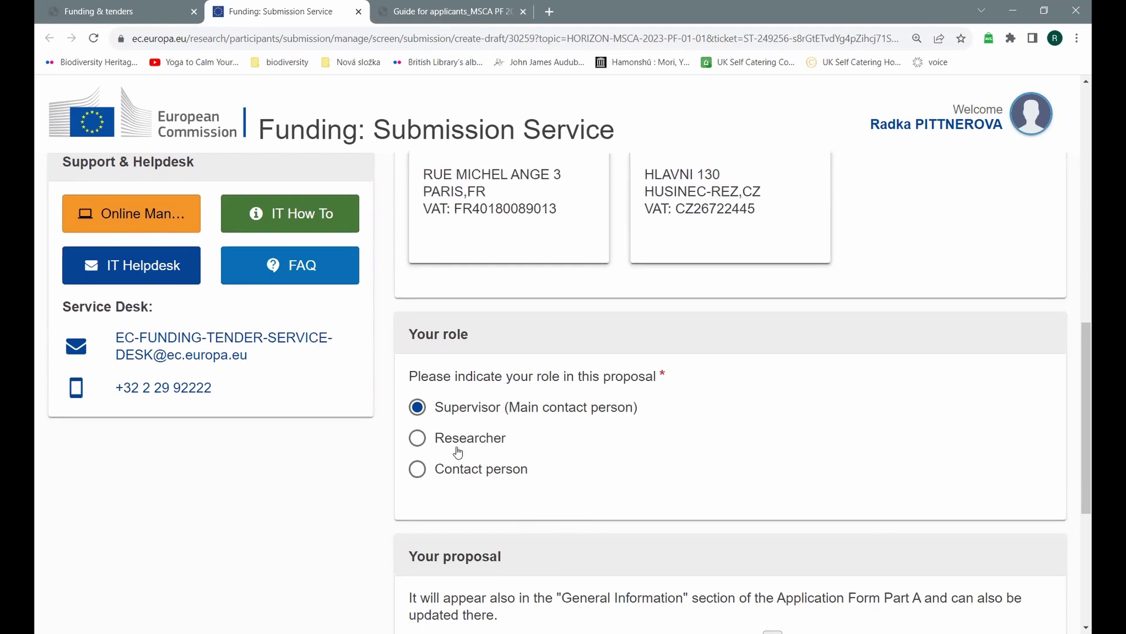
{"action": "left_click", "coordinate": [415, 440]}
{"action": "scroll", "coordinate": [519, 438], "scroll_direction": "down", "scroll_amount": 5}
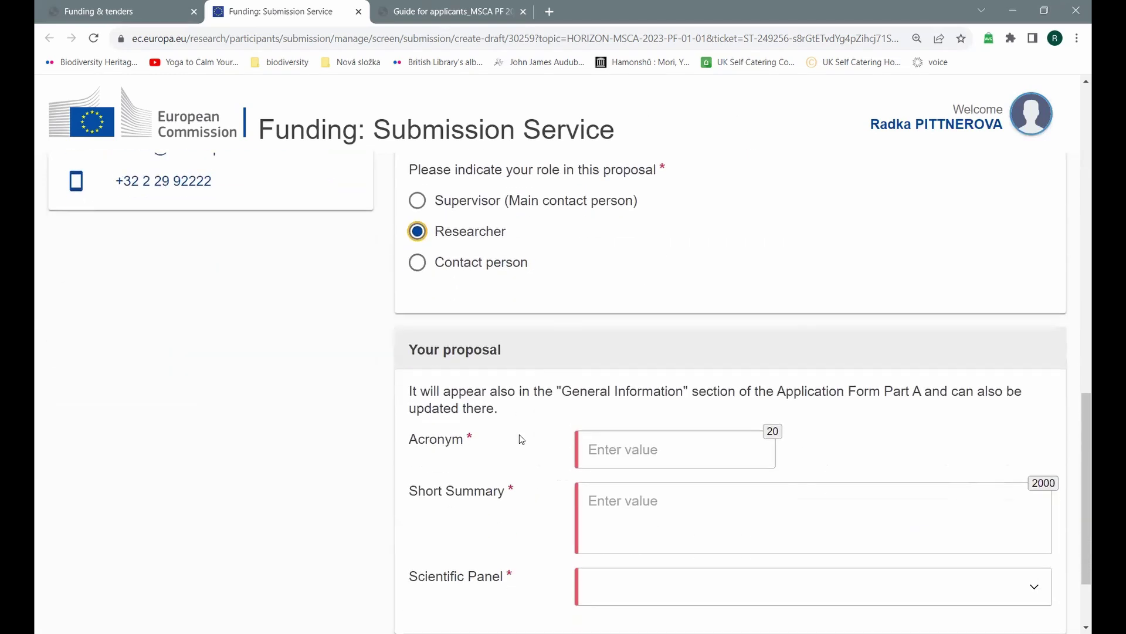
Step: Enter 'Test' as the proposal acronym
{"action": "left_click", "coordinate": [640, 384]}
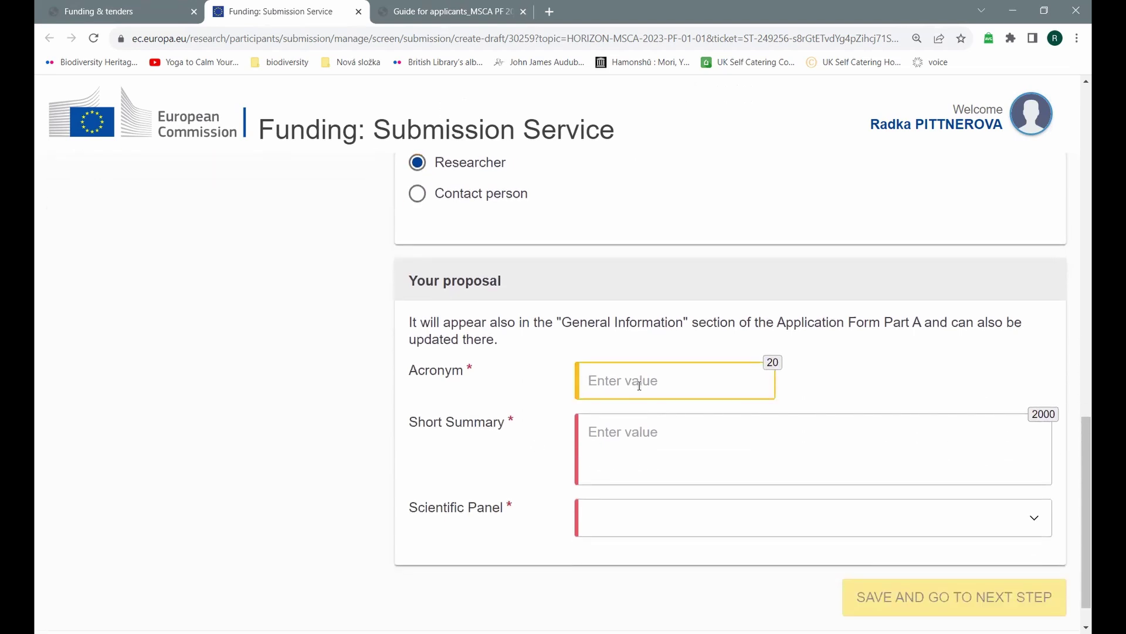
{"action": "type", "text": "Test"}
{"action": "left_click", "coordinate": [668, 441]}
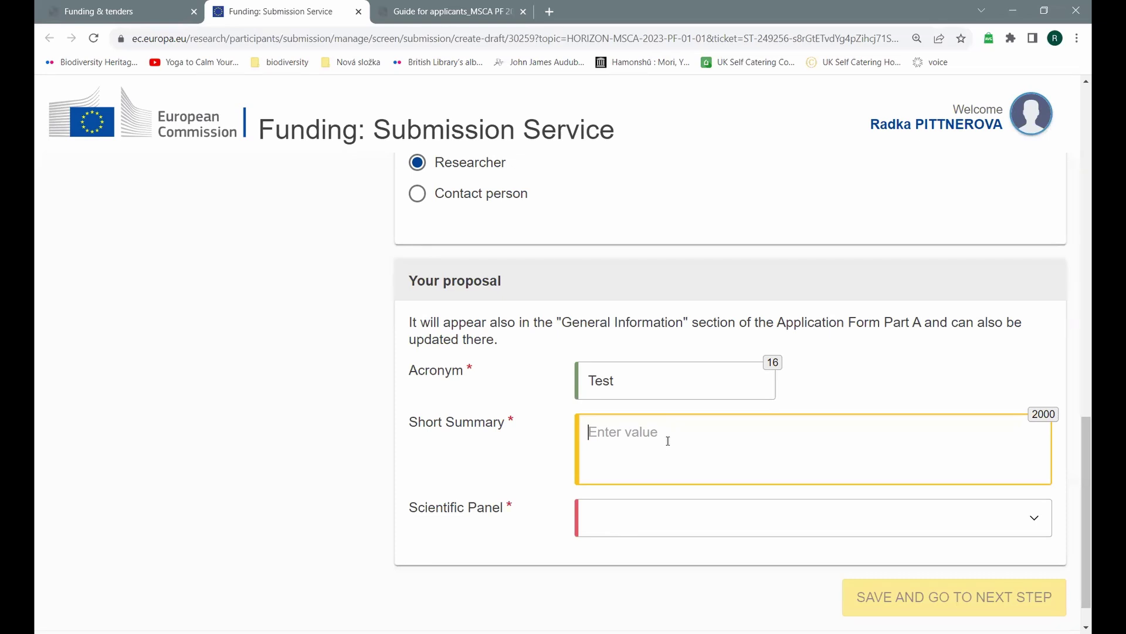
Step: Paste summary 'mock up proposal', pick the SOC Social Sciences and Humanities panel, and save
{"action": "type", "text": "mock up proposal"}
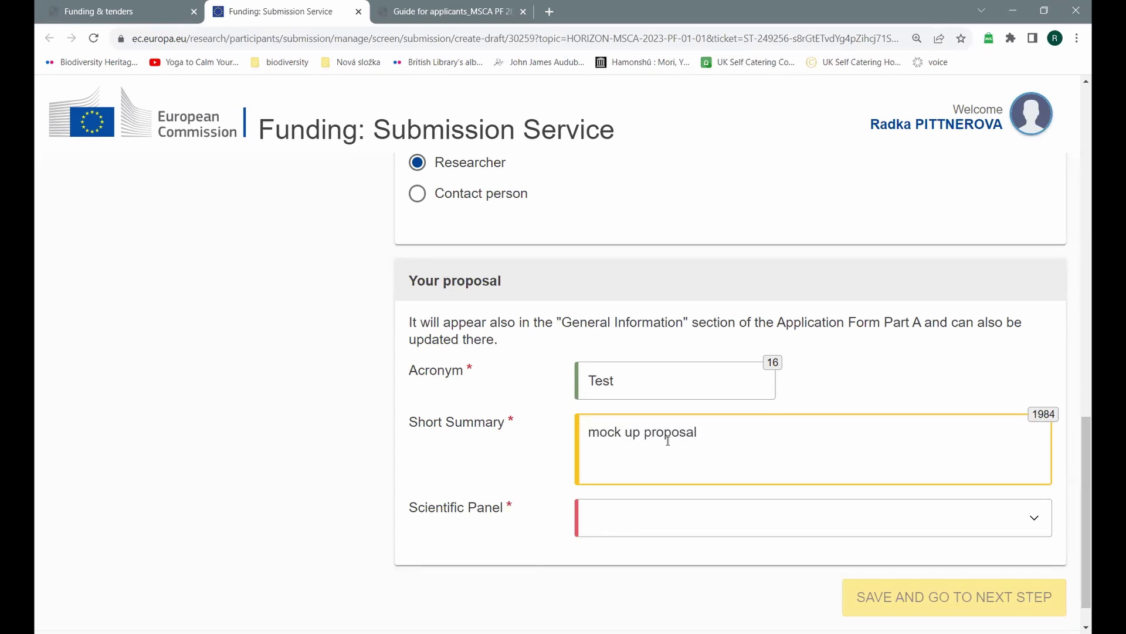
{"action": "left_click", "coordinate": [853, 525]}
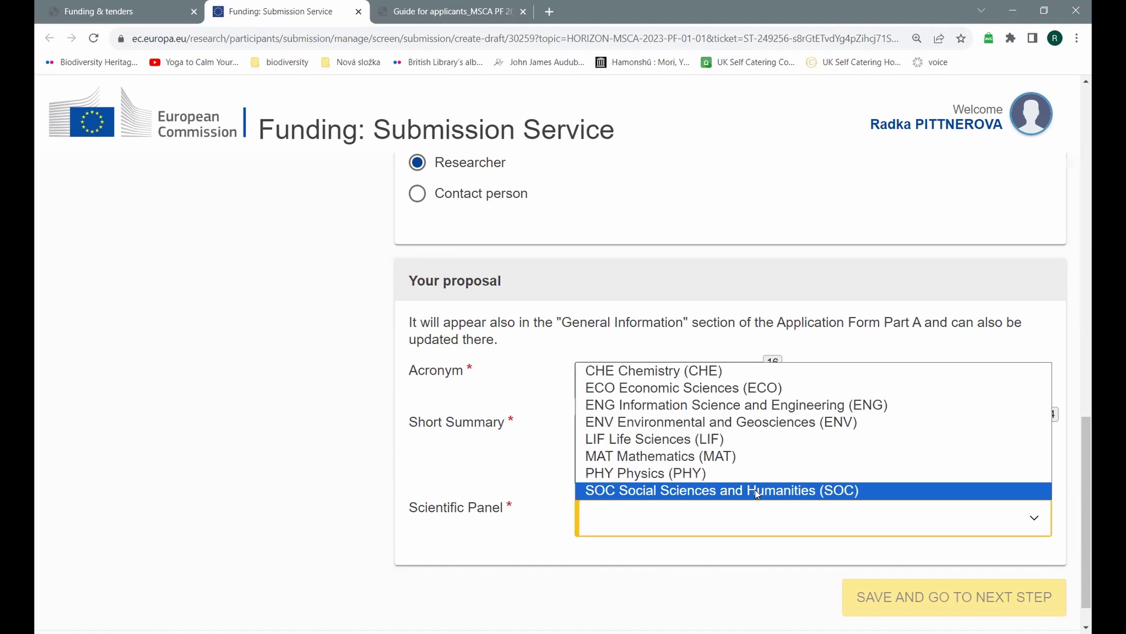
{"action": "left_click", "coordinate": [757, 492]}
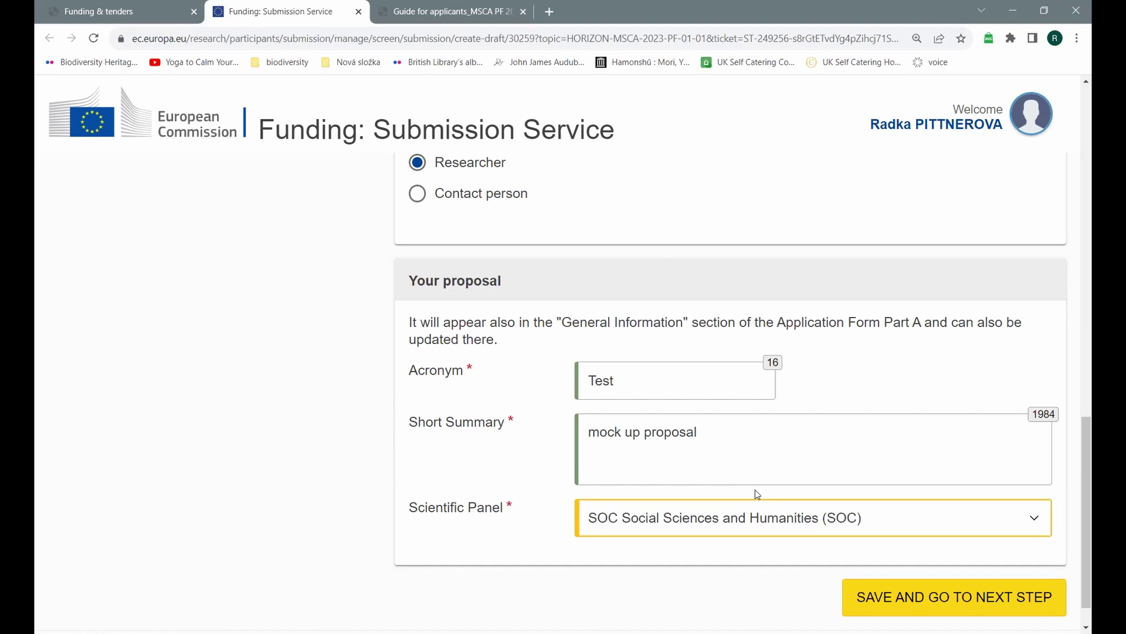
{"action": "left_click", "coordinate": [900, 598]}
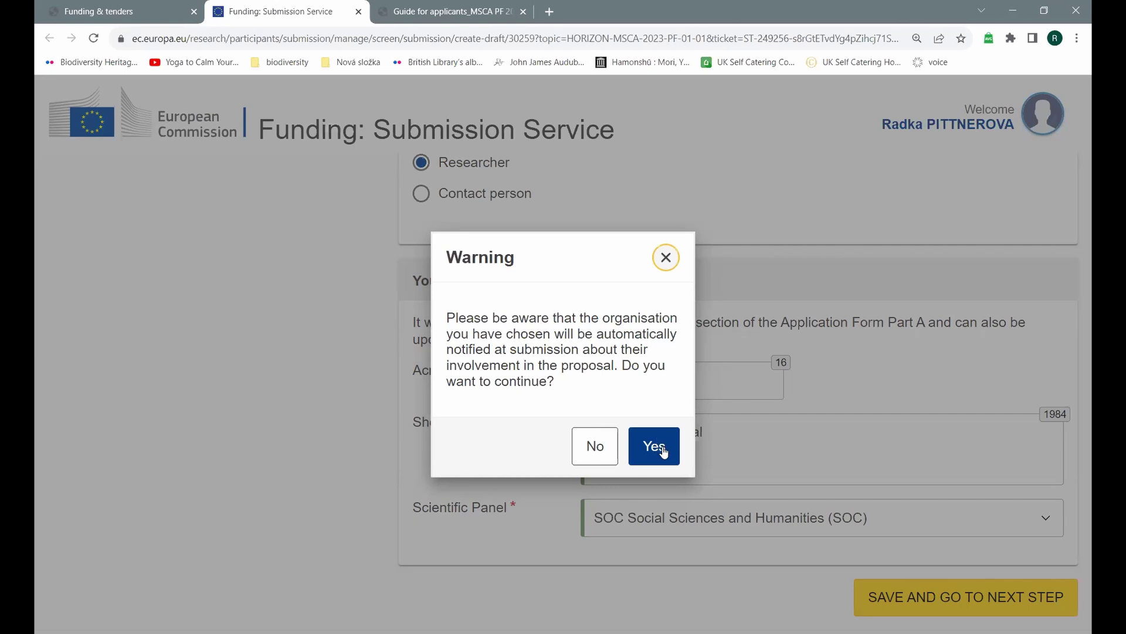
Step: Accept the organisation warning and terms to create draft Test, then continue editing it
{"action": "left_click", "coordinate": [664, 452]}
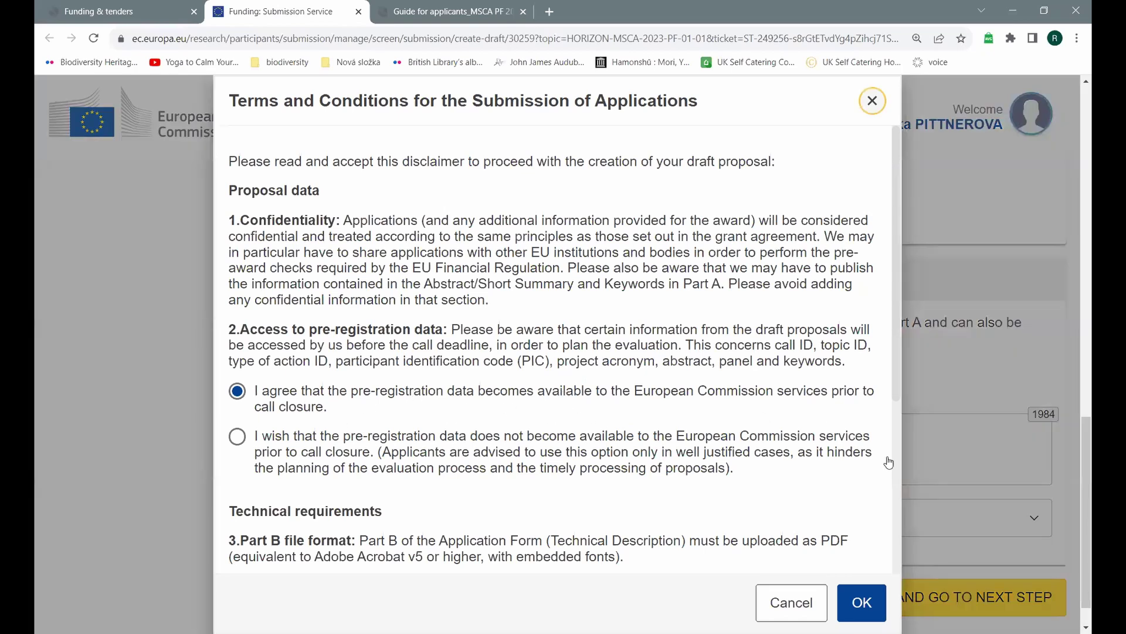
{"action": "left_click", "coordinate": [855, 607]}
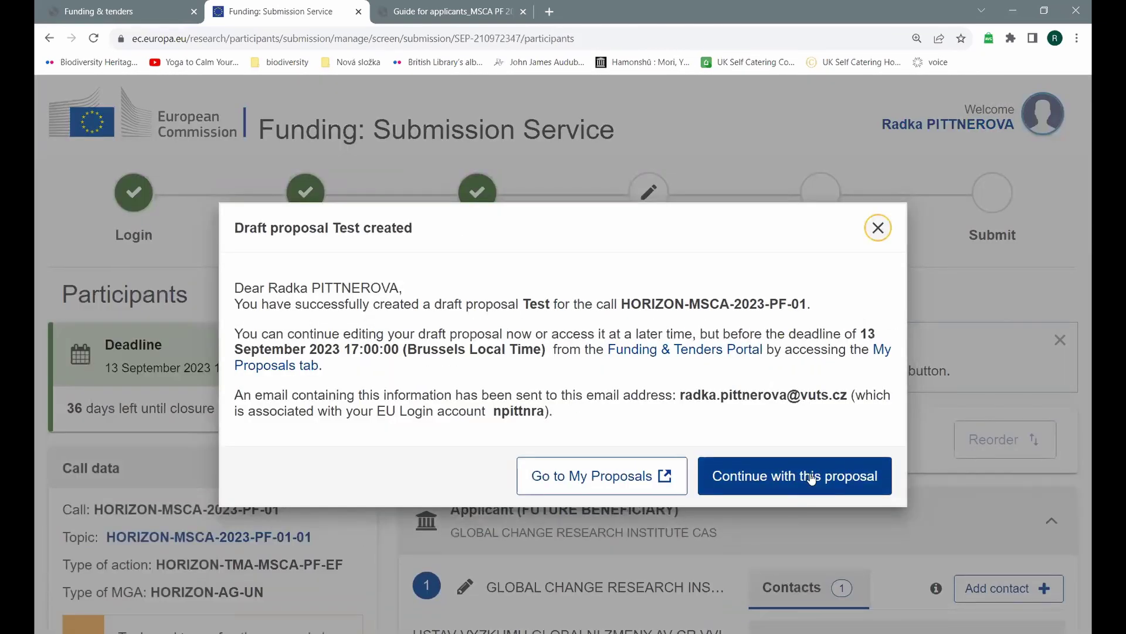
{"action": "left_click", "coordinate": [811, 478]}
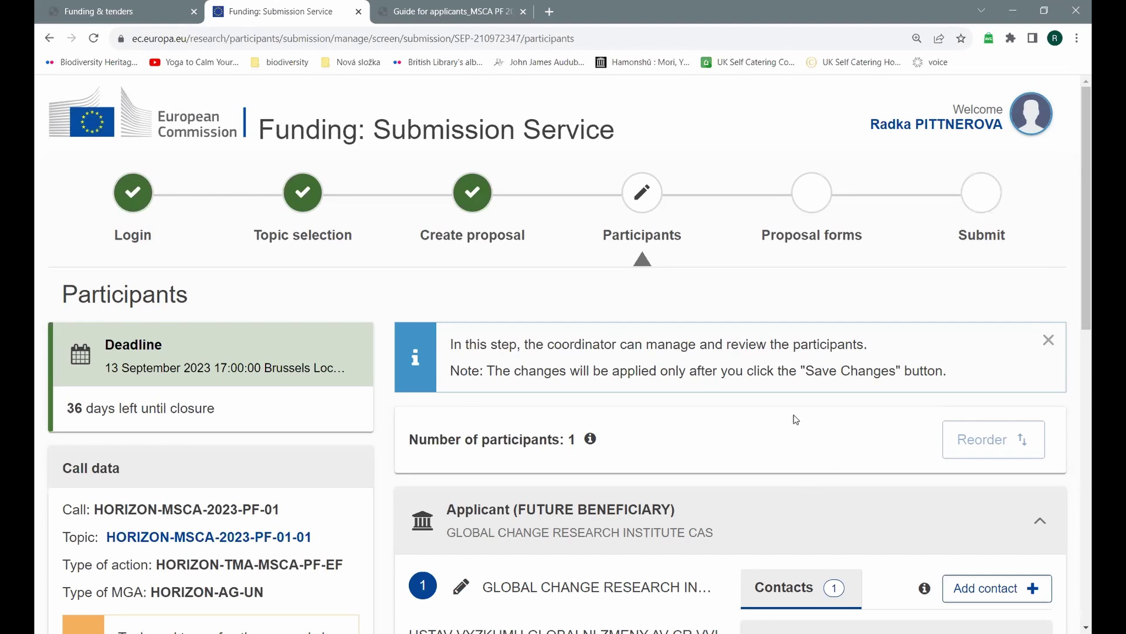
{"action": "scroll", "coordinate": [791, 420], "scroll_direction": "down", "scroll_amount": 3}
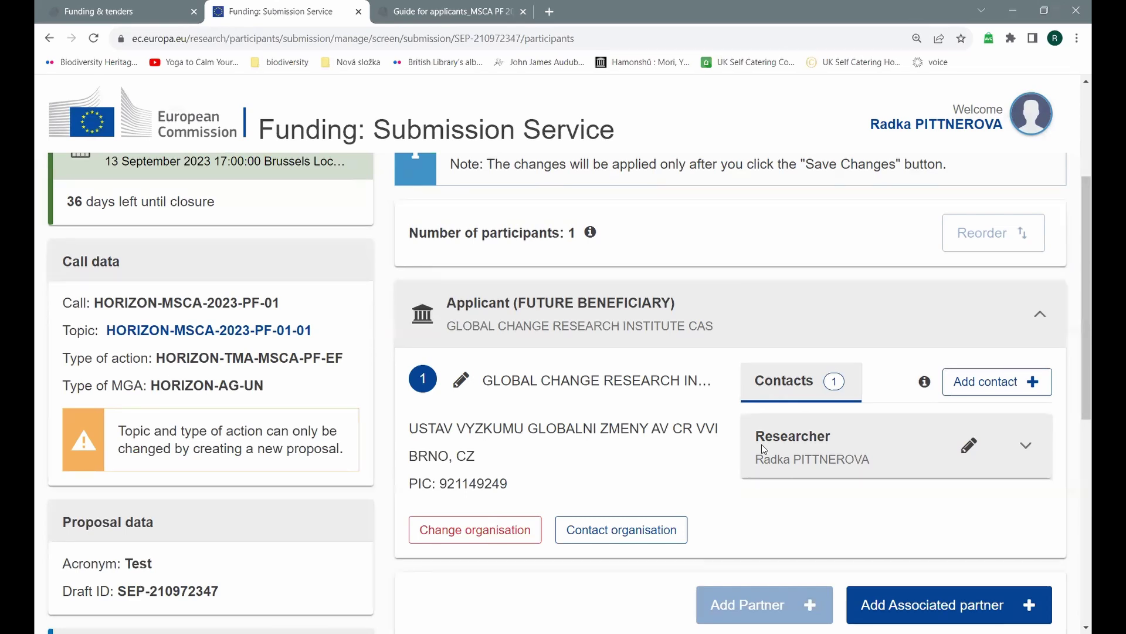
{"action": "scroll", "coordinate": [849, 426], "scroll_direction": "down", "scroll_amount": 3}
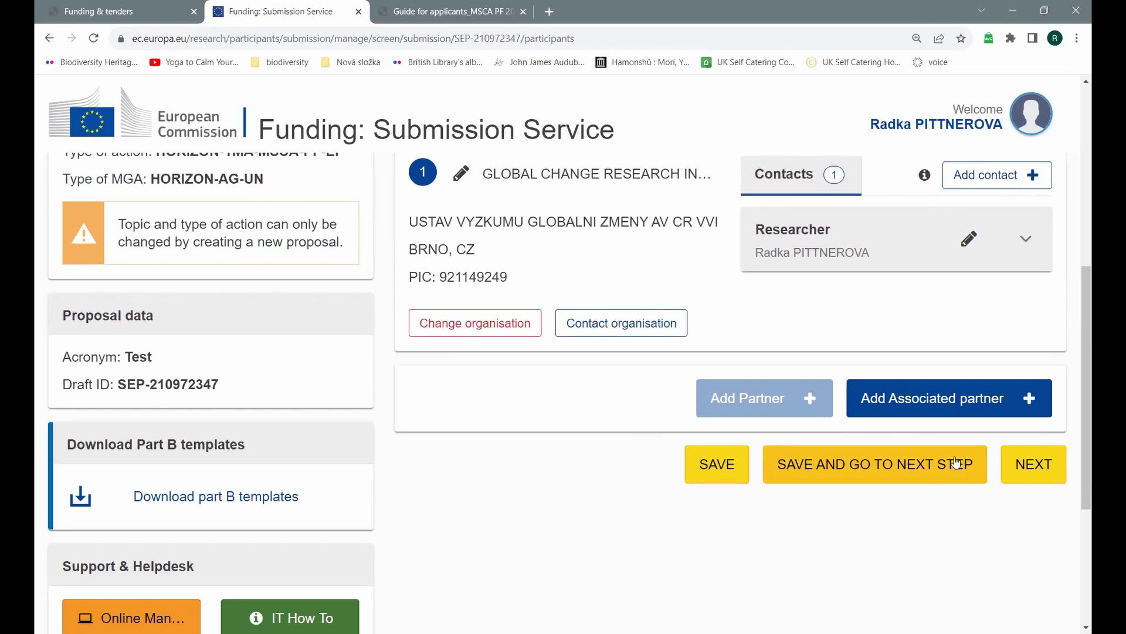
{"action": "scroll", "coordinate": [956, 463], "scroll_direction": "up", "scroll_amount": 3}
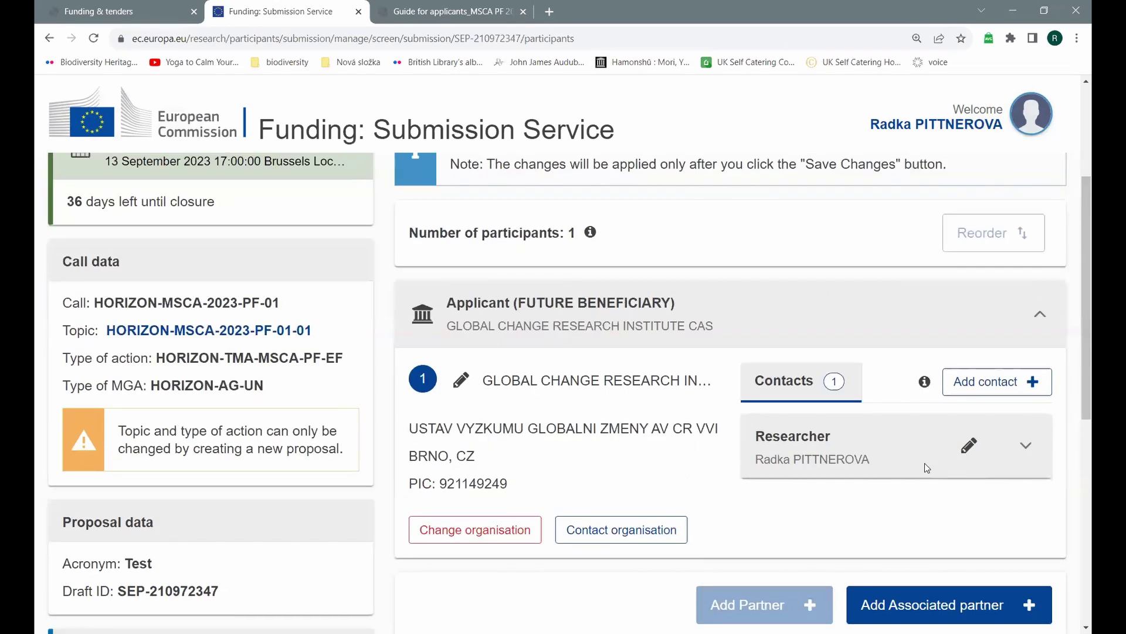
{"action": "scroll", "coordinate": [917, 464], "scroll_direction": "down", "scroll_amount": 2}
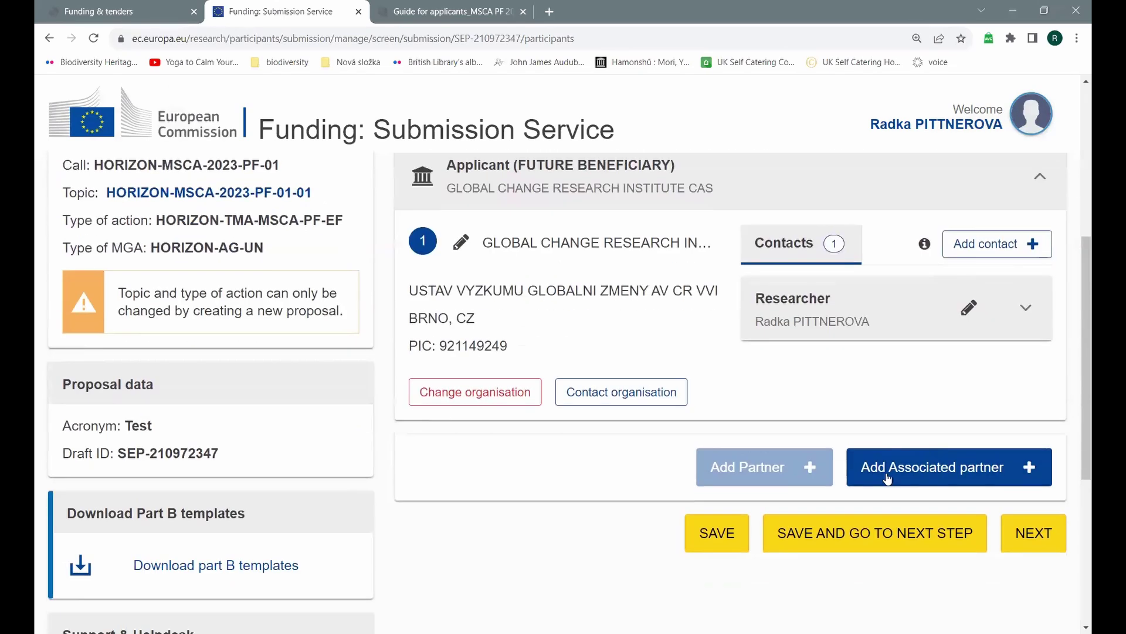
Step: Save the participants despite the missing-supervisor warning and scroll to Administrative forms (Part A)
{"action": "left_click", "coordinate": [878, 541]}
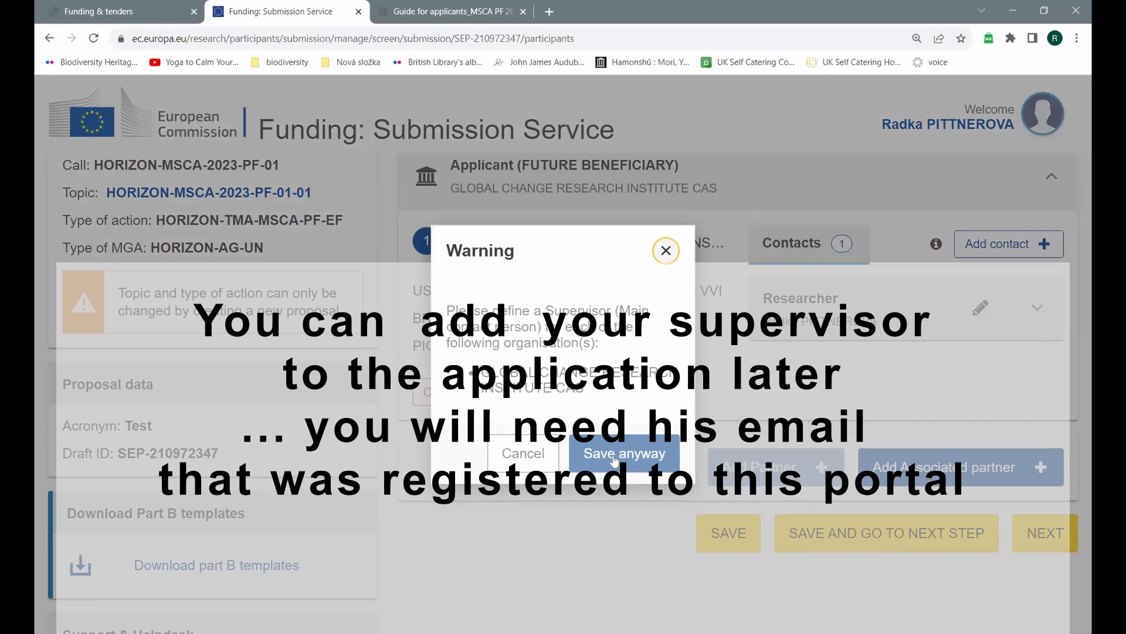
{"action": "left_click", "coordinate": [613, 457]}
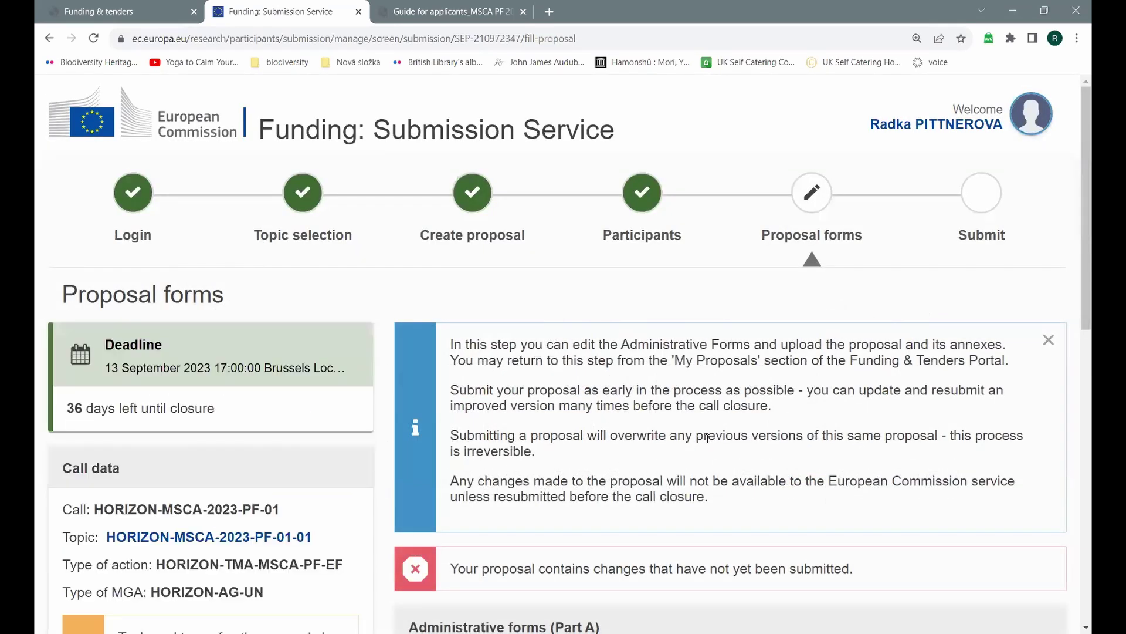
{"action": "scroll", "coordinate": [708, 437], "scroll_direction": "down", "scroll_amount": 2}
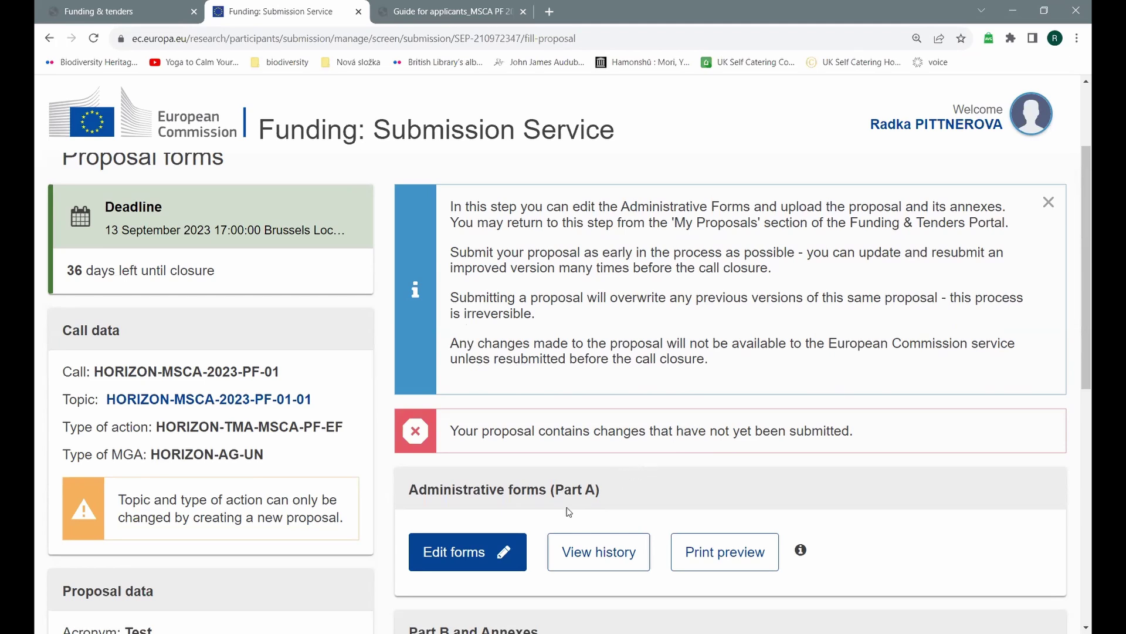
{"action": "scroll", "coordinate": [657, 507], "scroll_direction": "down", "scroll_amount": 1}
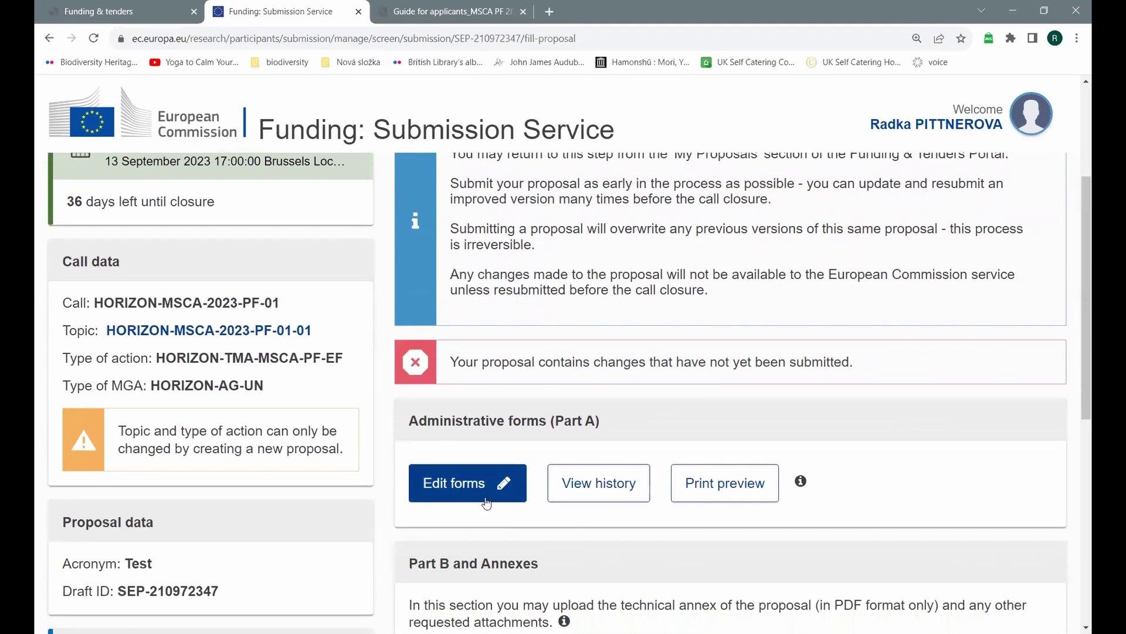
Step: Open the Part A administrative form, review its table of contents, then save and exit
{"action": "left_click", "coordinate": [469, 489]}
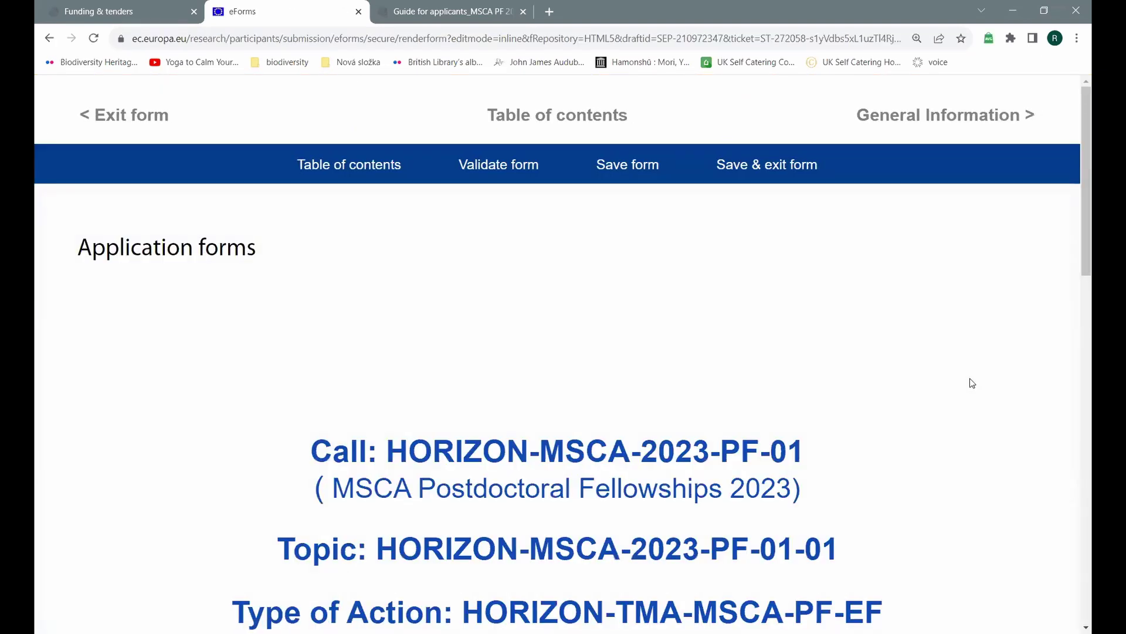
{"action": "scroll", "coordinate": [970, 382], "scroll_direction": "down", "scroll_amount": 10}
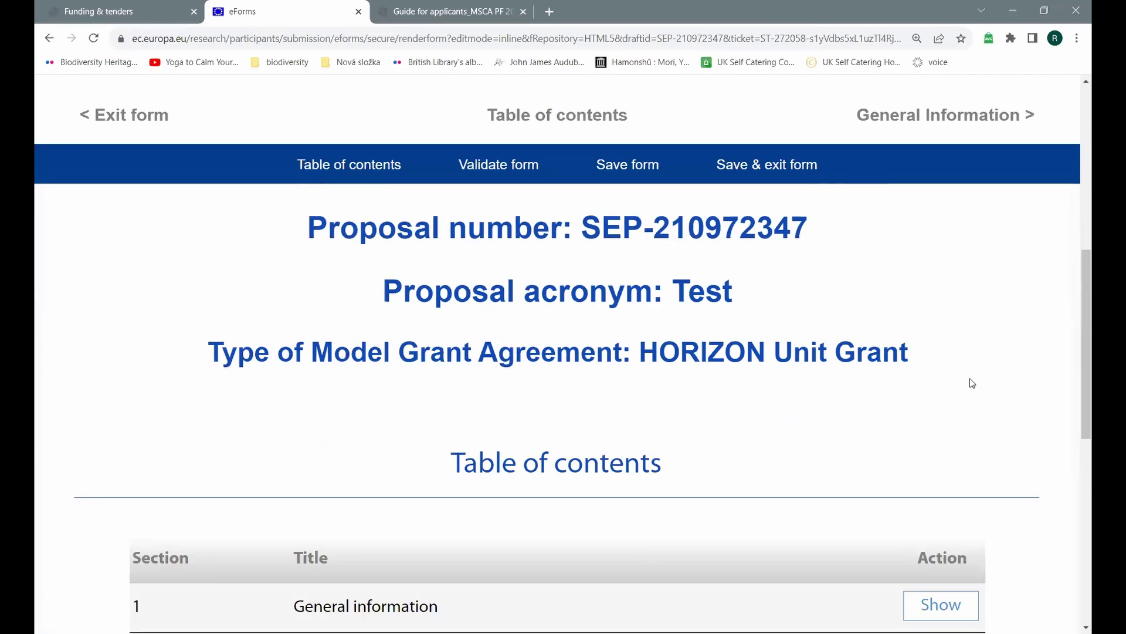
{"action": "scroll", "coordinate": [970, 380], "scroll_direction": "up", "scroll_amount": 2}
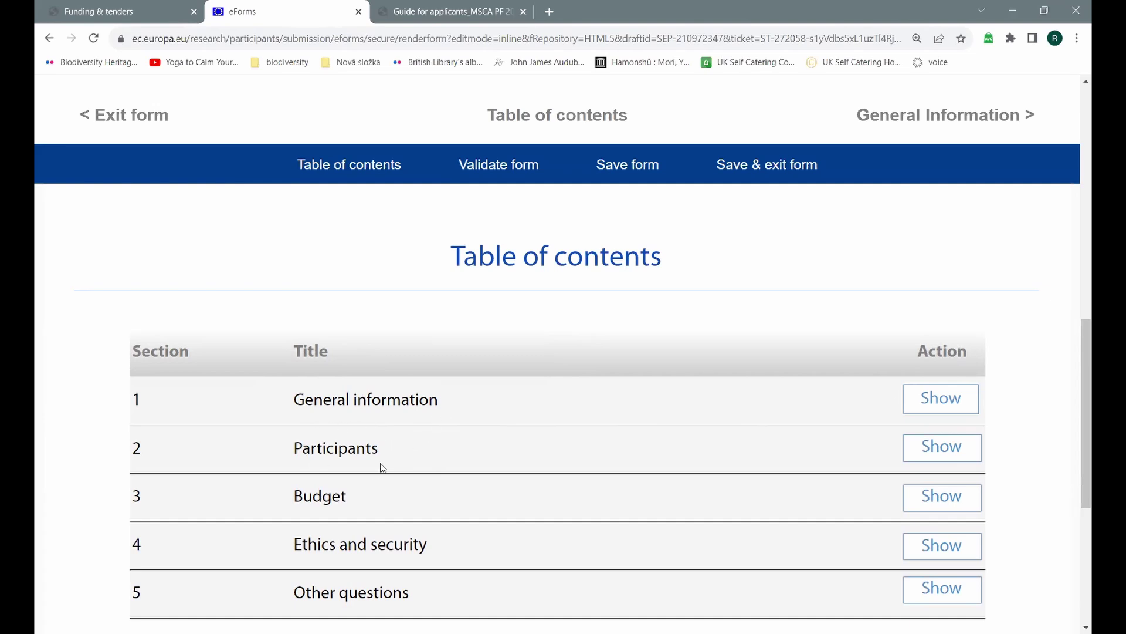
{"action": "scroll", "coordinate": [389, 465], "scroll_direction": "down", "scroll_amount": 1}
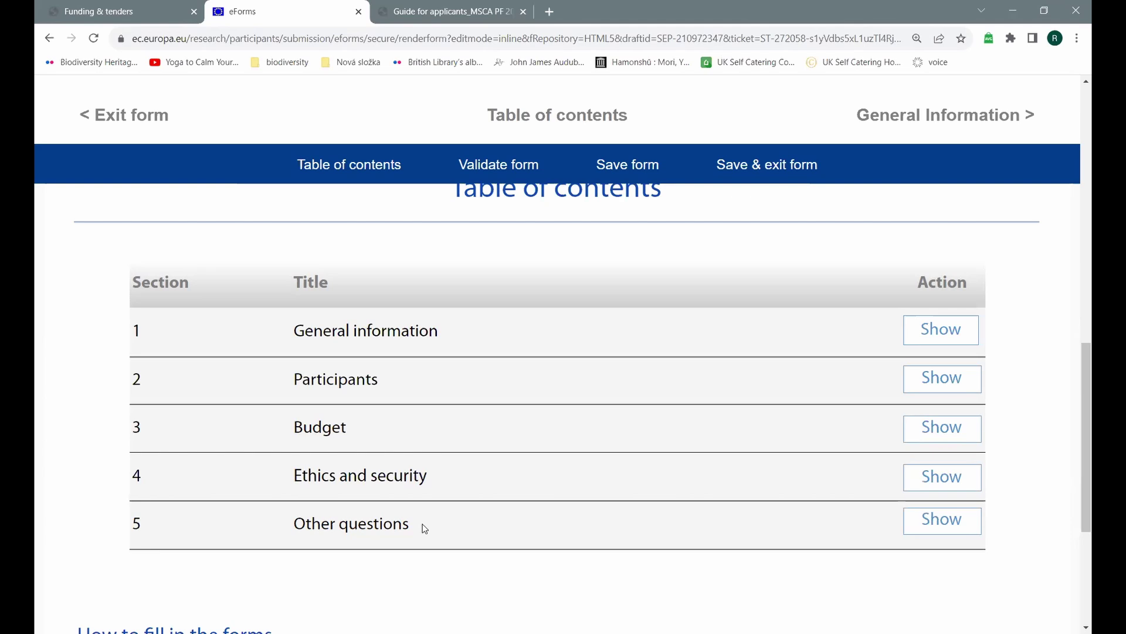
{"action": "scroll", "coordinate": [425, 528], "scroll_direction": "up", "scroll_amount": 6}
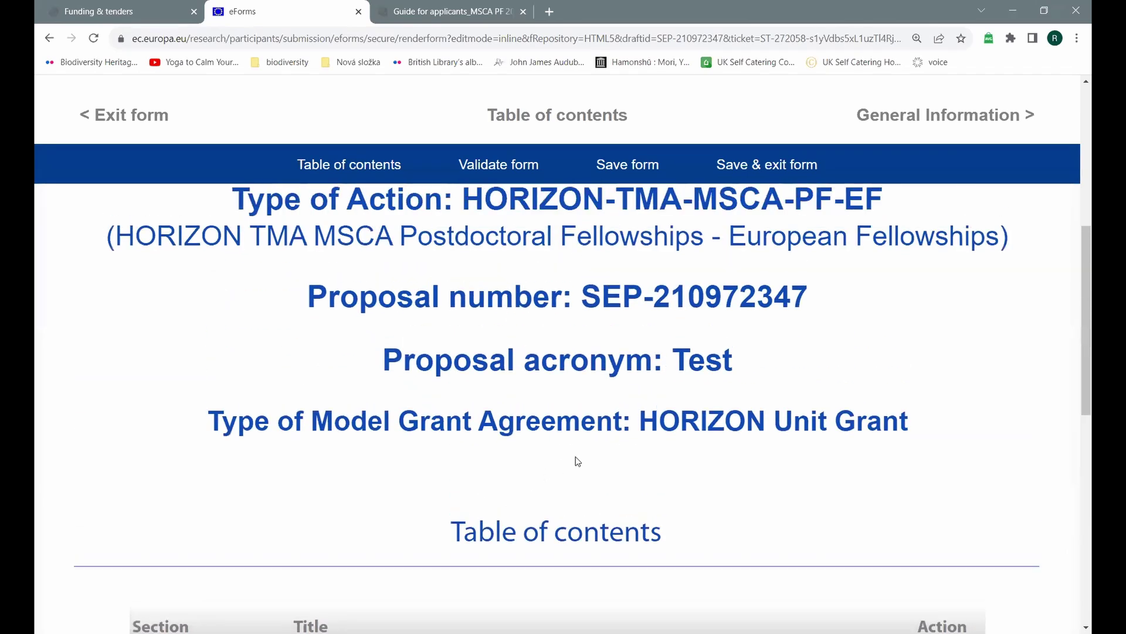
{"action": "scroll", "coordinate": [576, 460], "scroll_direction": "up", "scroll_amount": 1}
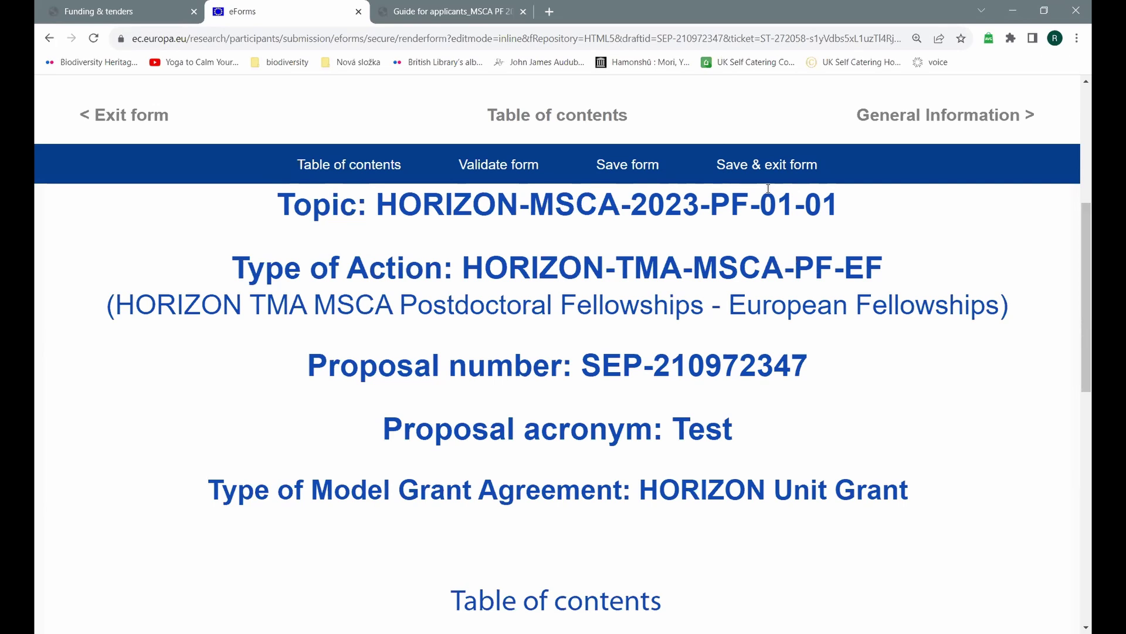
{"action": "scroll", "coordinate": [763, 235], "scroll_direction": "down", "scroll_amount": 8}
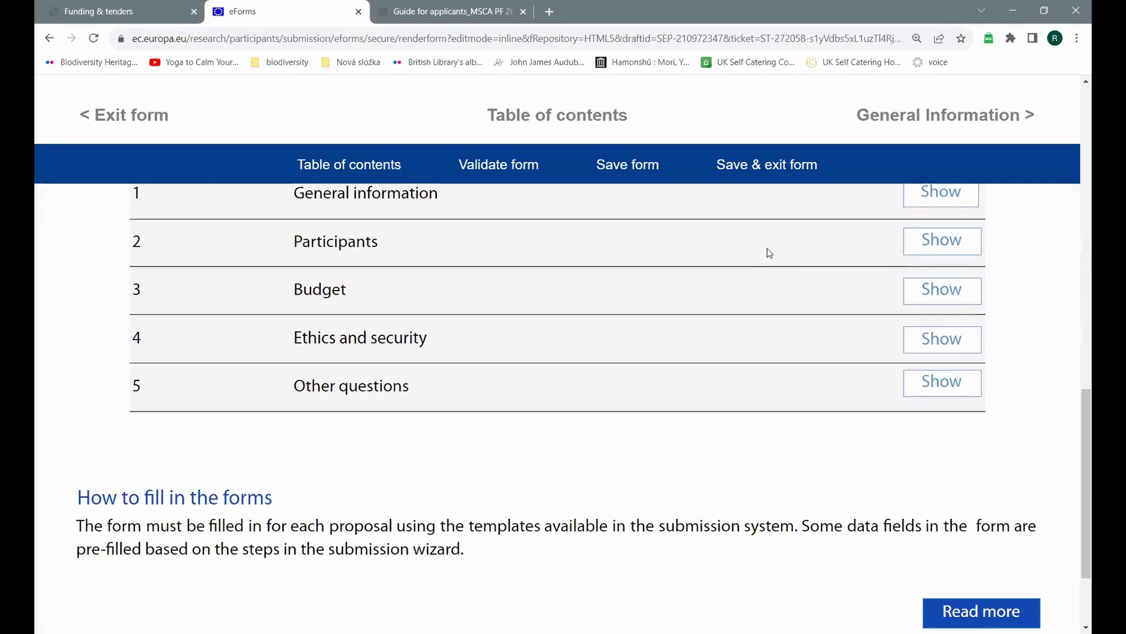
{"action": "scroll", "coordinate": [783, 255], "scroll_direction": "up", "scroll_amount": 4}
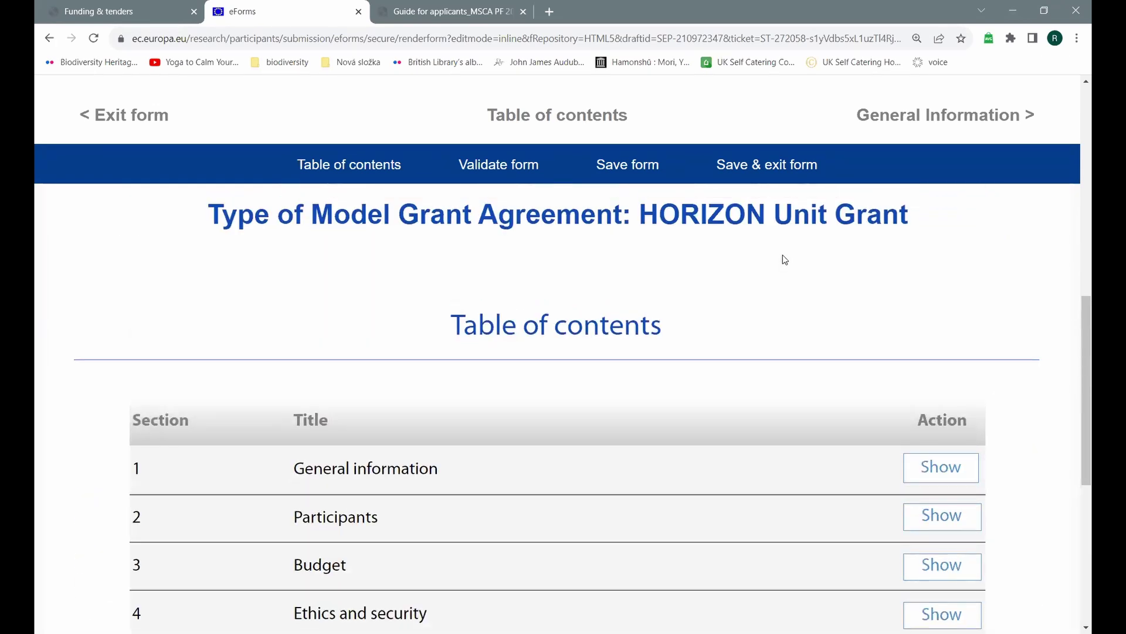
{"action": "left_click", "coordinate": [772, 170]}
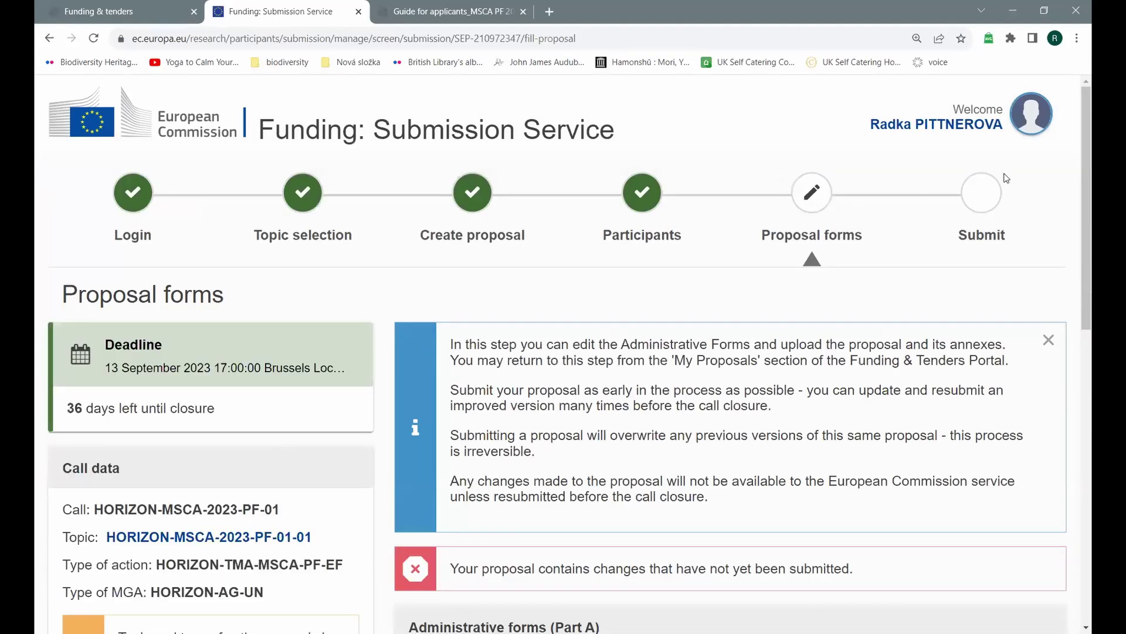
Step: Scroll down the Proposal forms page to the still-empty Part B1 and Part B2 upload fields
{"action": "scroll", "coordinate": [997, 170], "scroll_direction": "down", "scroll_amount": 3}
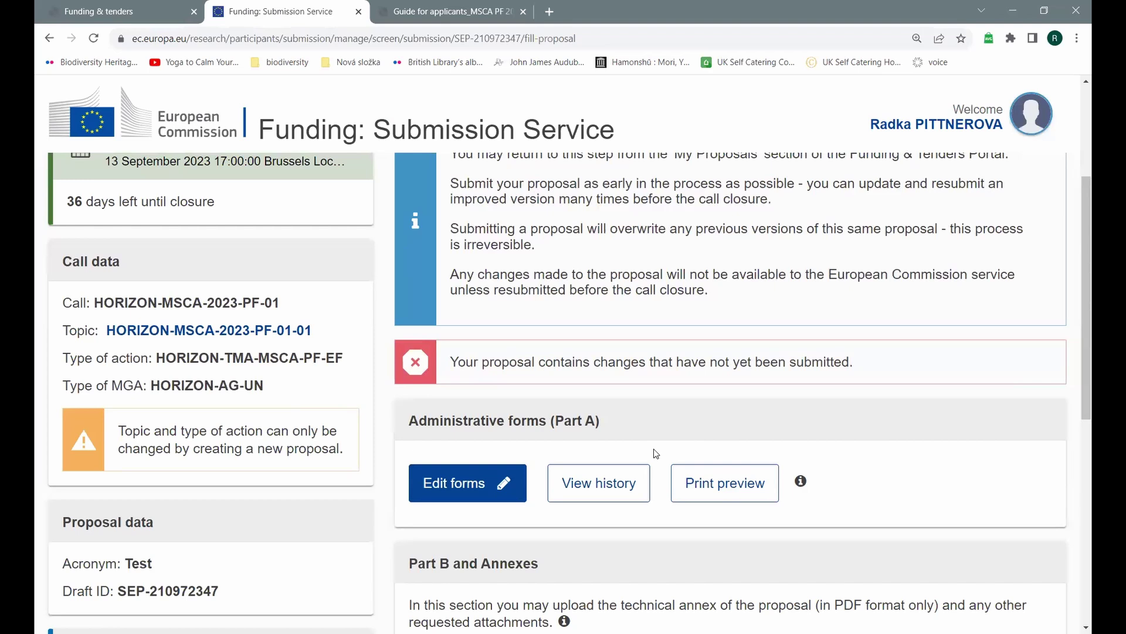
{"action": "scroll", "coordinate": [656, 453], "scroll_direction": "down", "scroll_amount": 5}
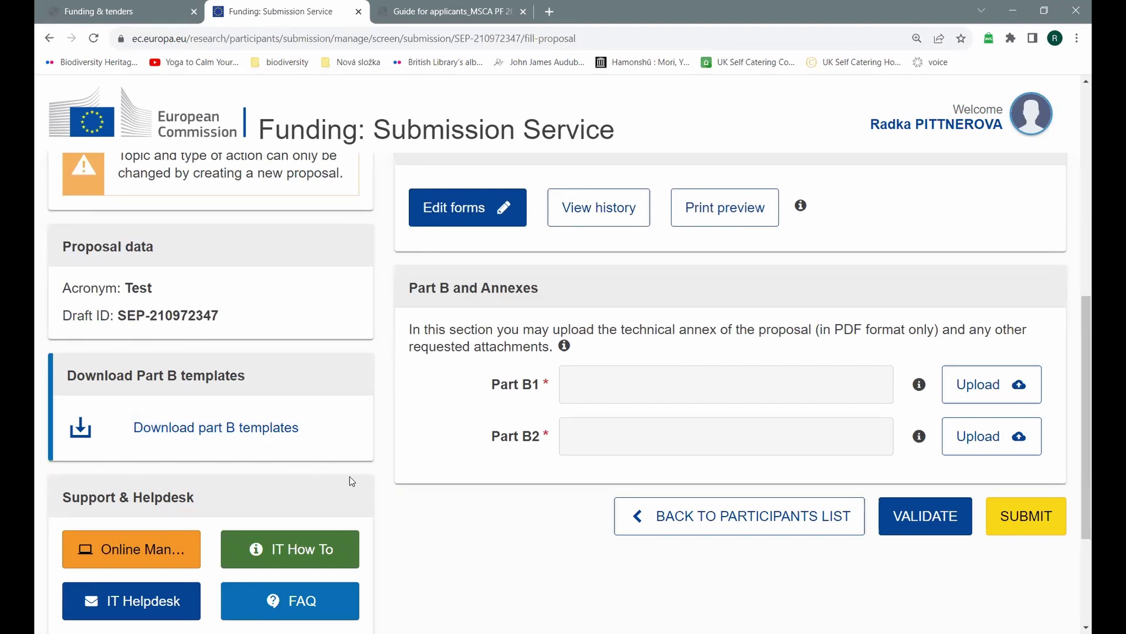
Step: Upload Part B1.pdf as Part B1, which flags 13 pages against the 10-page limit
{"action": "left_click", "coordinate": [988, 386]}
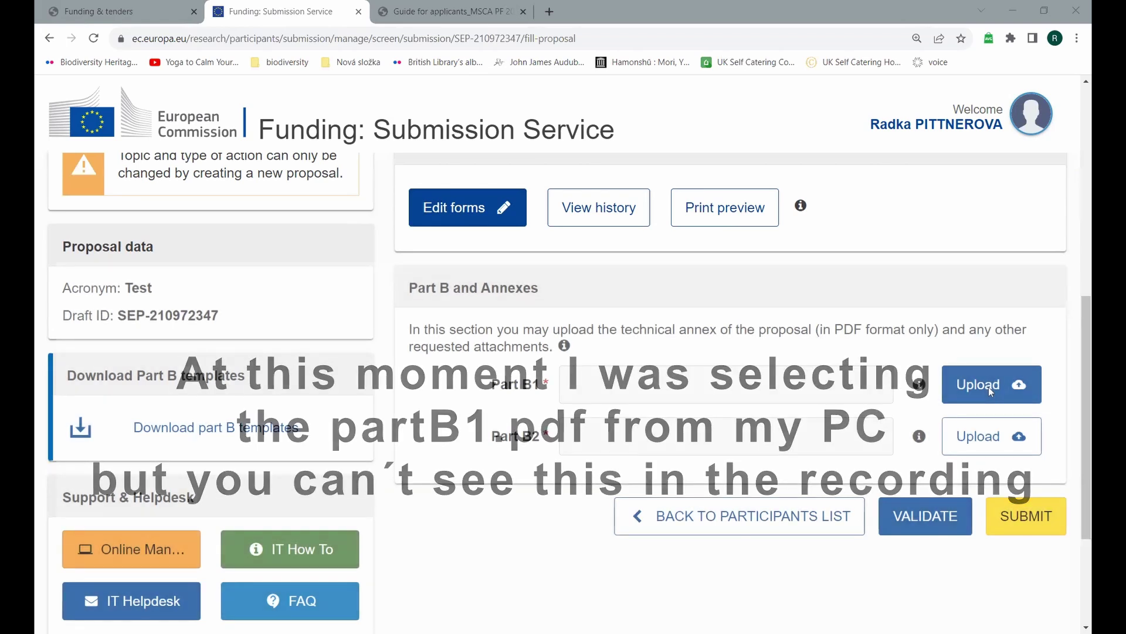
{"action": "left_click", "coordinate": [702, 307]}
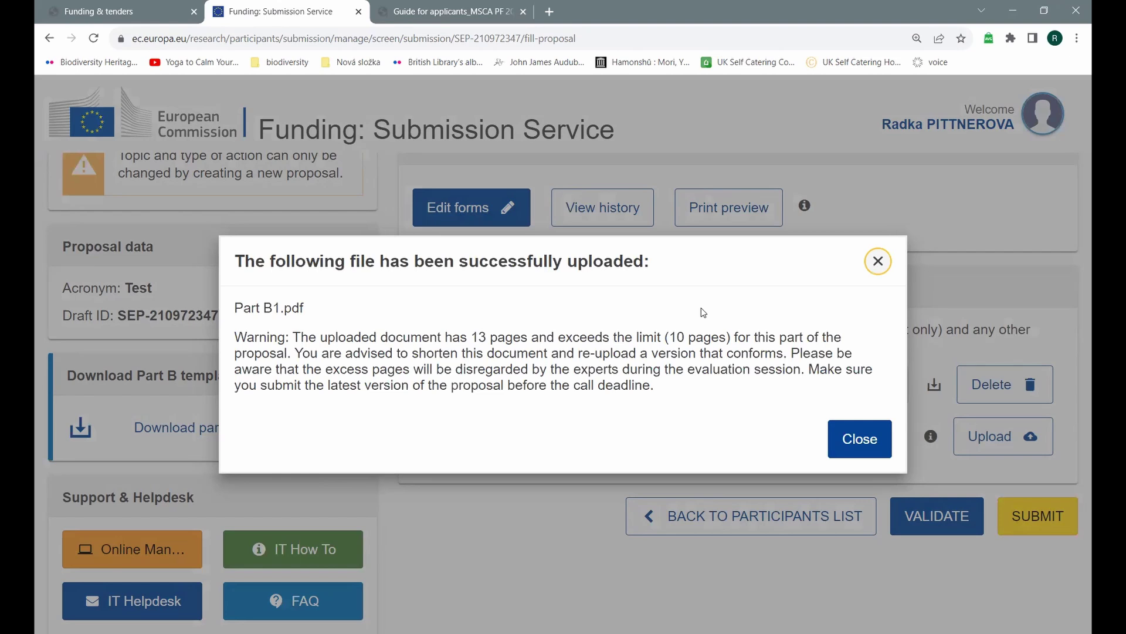
Step: Dismiss the page-limit warning and upload Part_B2.pdf as Part B2
{"action": "left_click", "coordinate": [863, 445]}
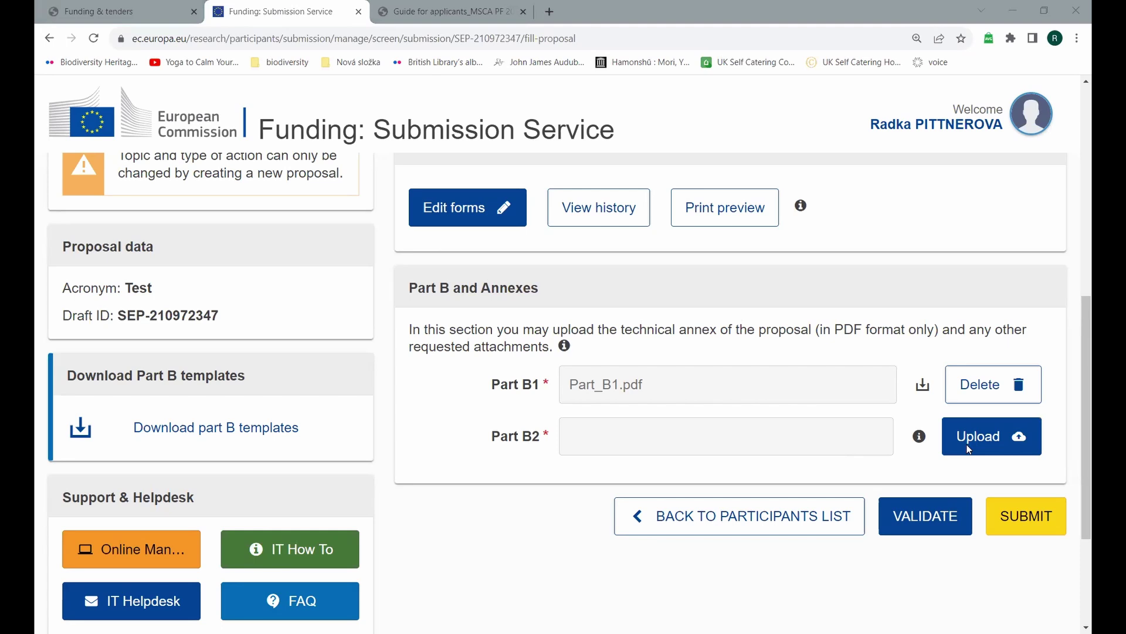
{"action": "key", "text": "Return"}
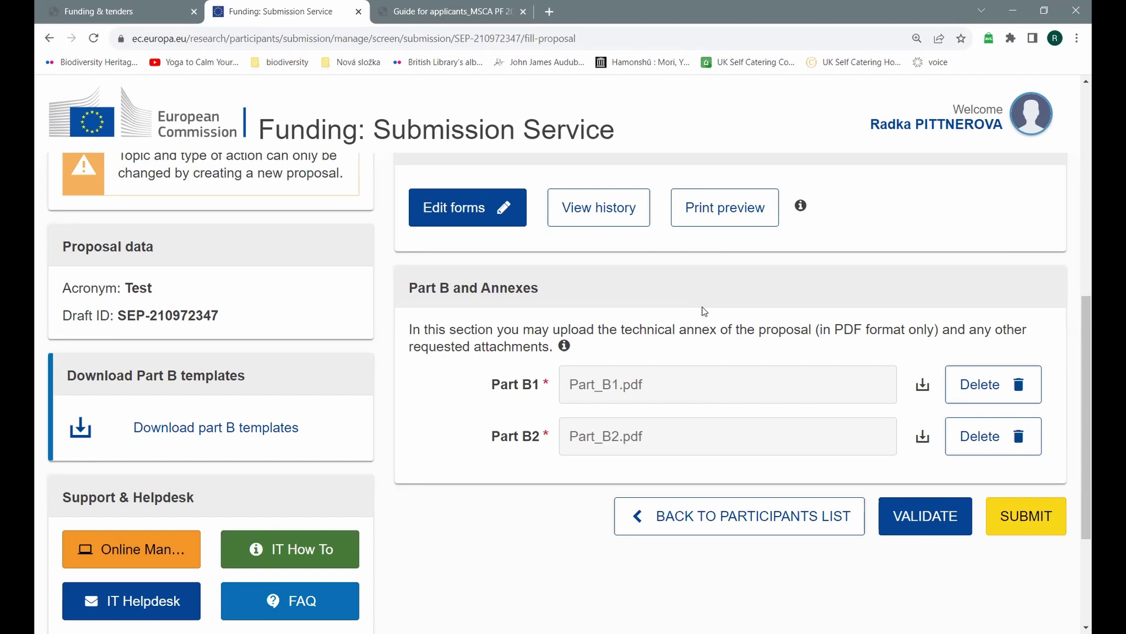
Step: Validate the whole proposal and scroll through the listed errors and warnings
{"action": "scroll", "coordinate": [705, 311], "scroll_direction": "up", "scroll_amount": 1}
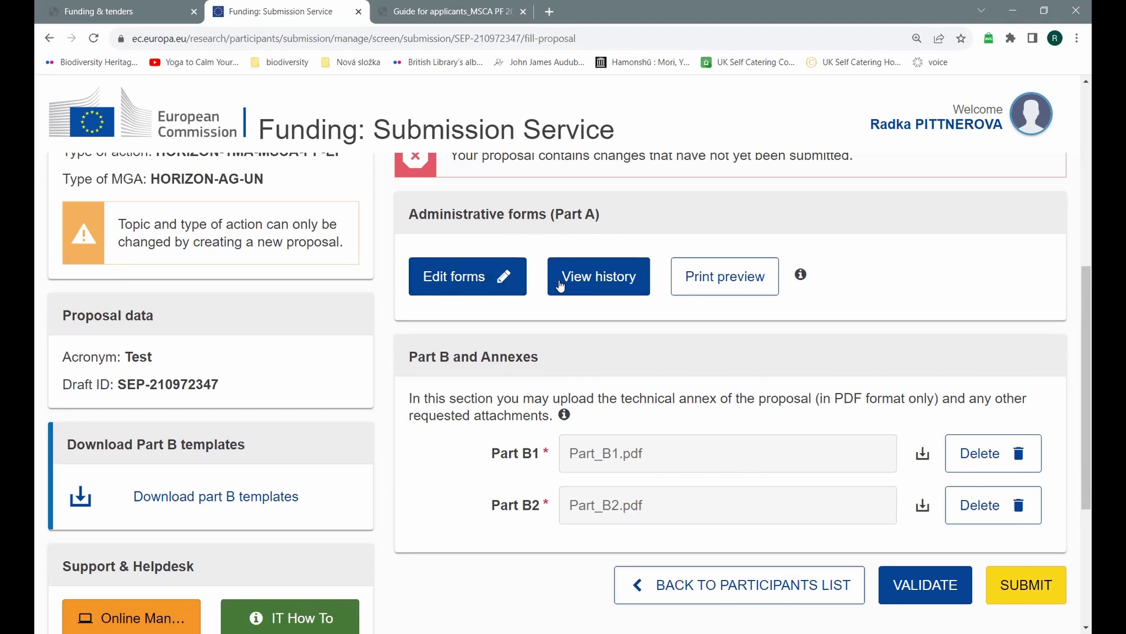
{"action": "scroll", "coordinate": [825, 357], "scroll_direction": "down", "scroll_amount": 1}
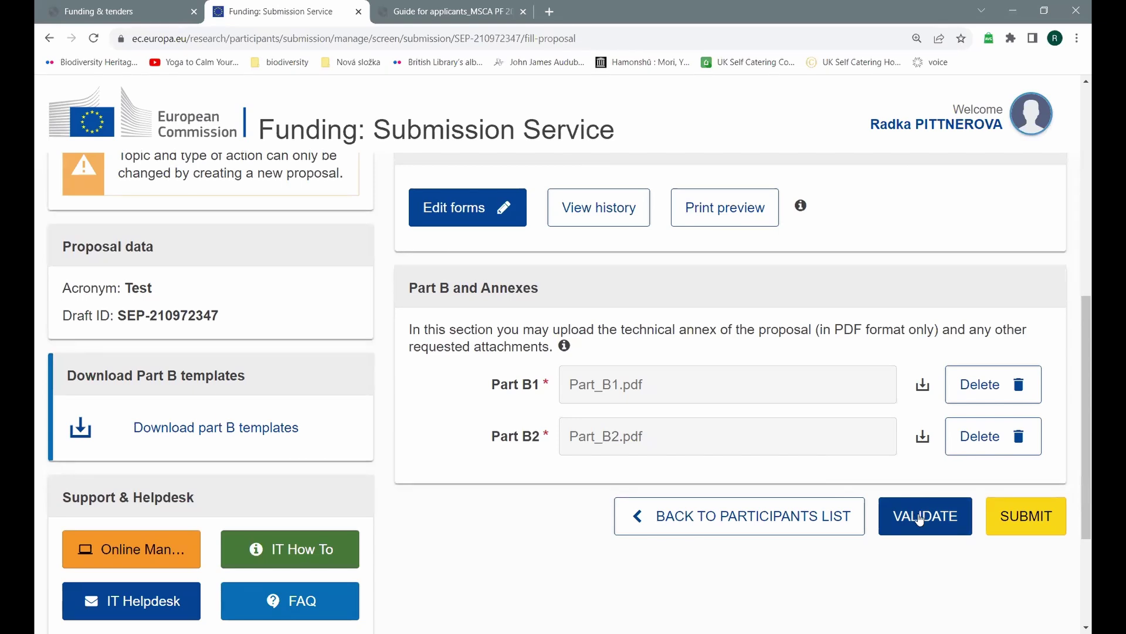
{"action": "left_click", "coordinate": [920, 520]}
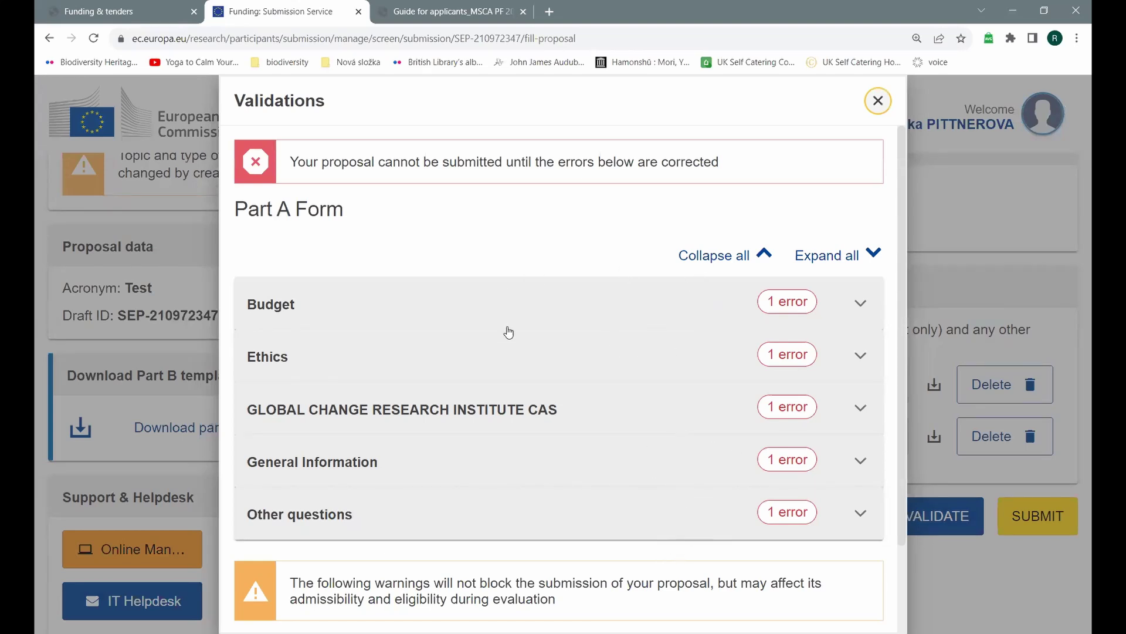
{"action": "scroll", "coordinate": [508, 333], "scroll_direction": "down", "scroll_amount": 2}
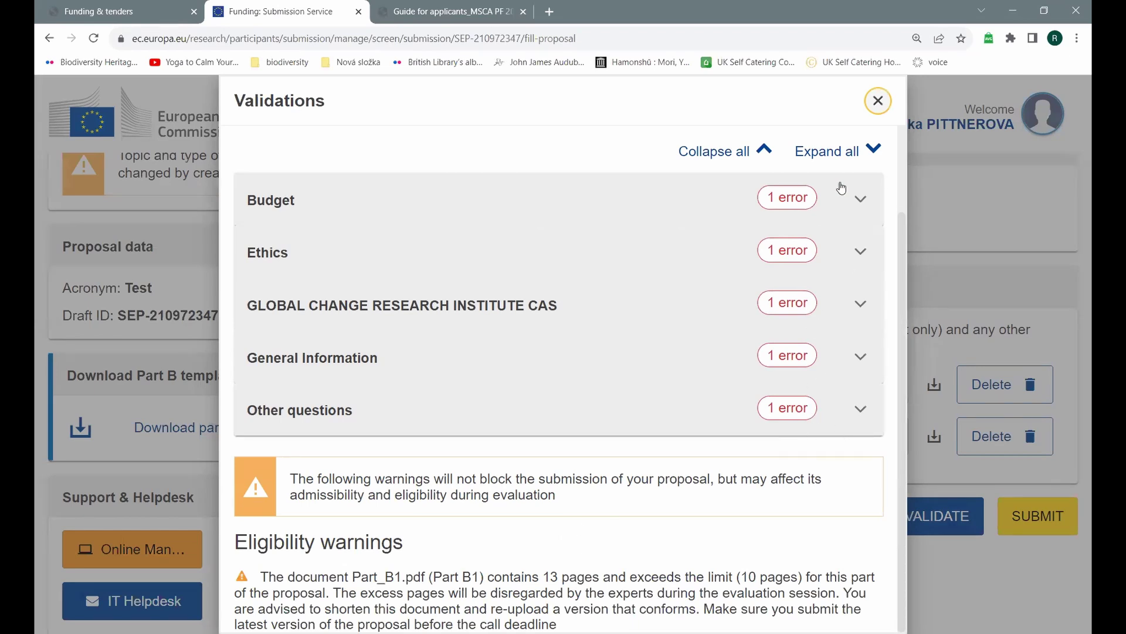
Step: Close the results and attempt submission, which is blocked by five Part A errors
{"action": "left_click", "coordinate": [878, 100]}
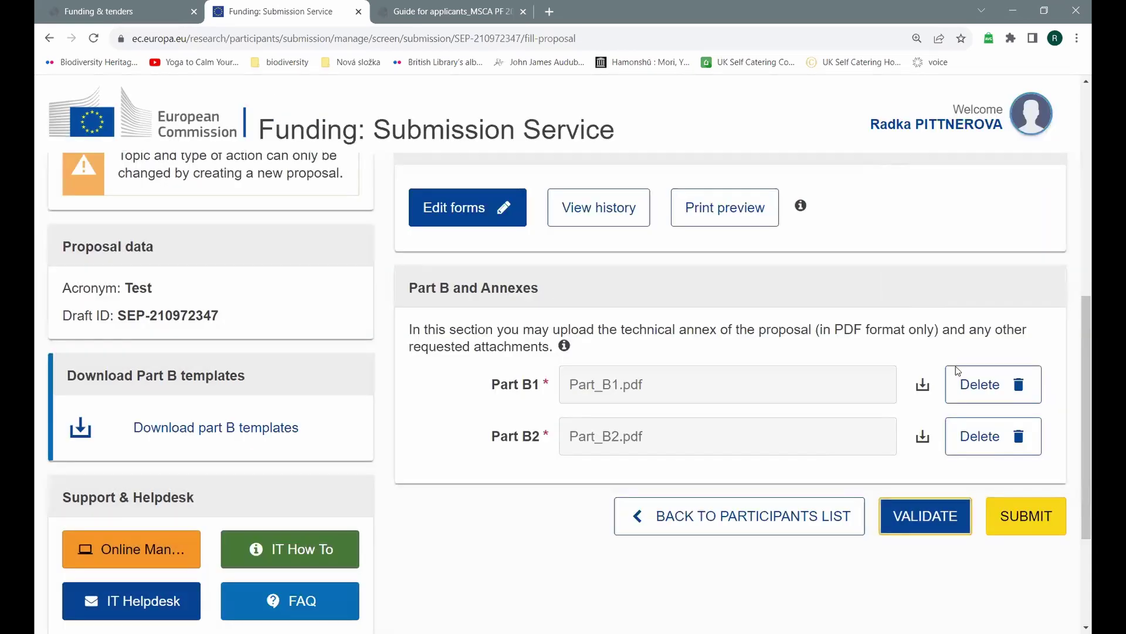
{"action": "left_click", "coordinate": [1024, 516]}
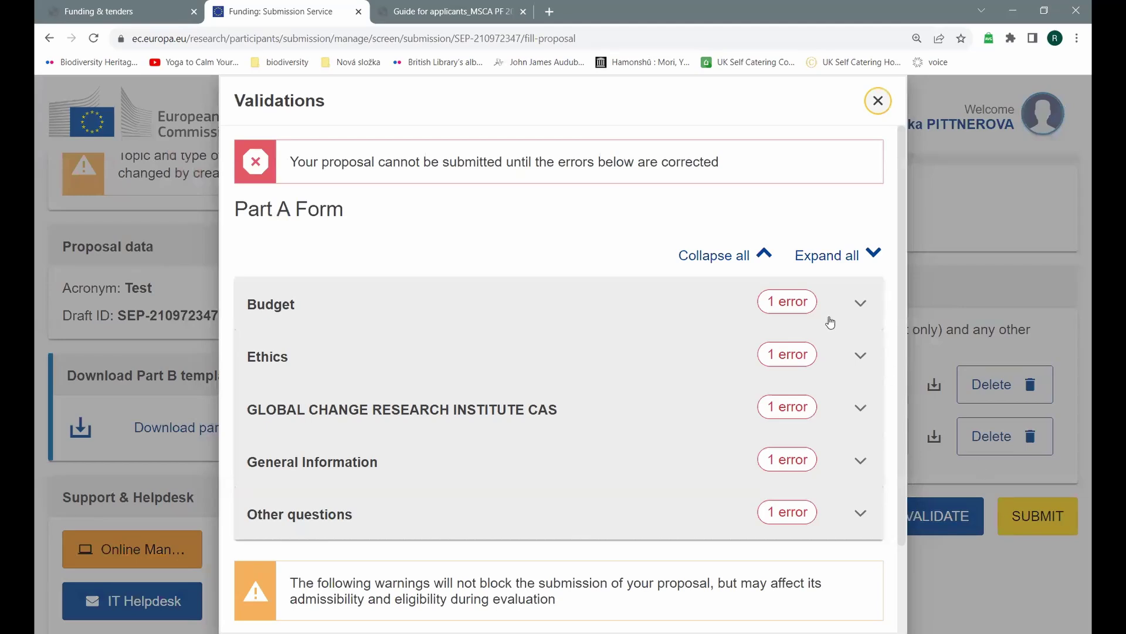
{"action": "left_click", "coordinate": [761, 265]}
Step: Close the Validations dialog listing the five Part A errors
{"action": "left_click", "coordinate": [880, 103]}
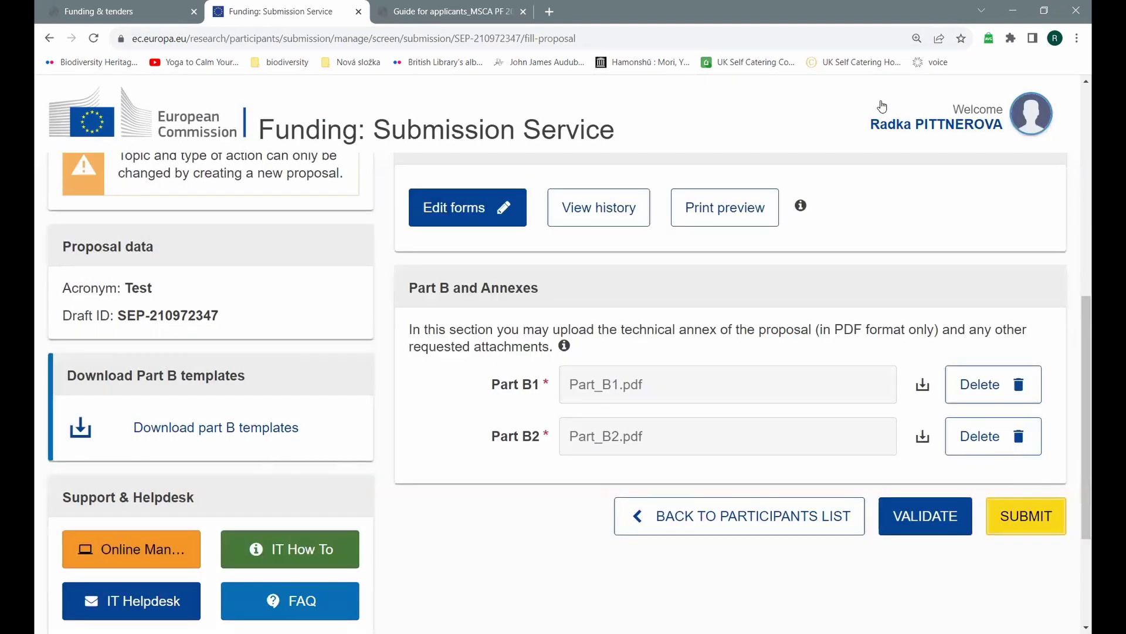